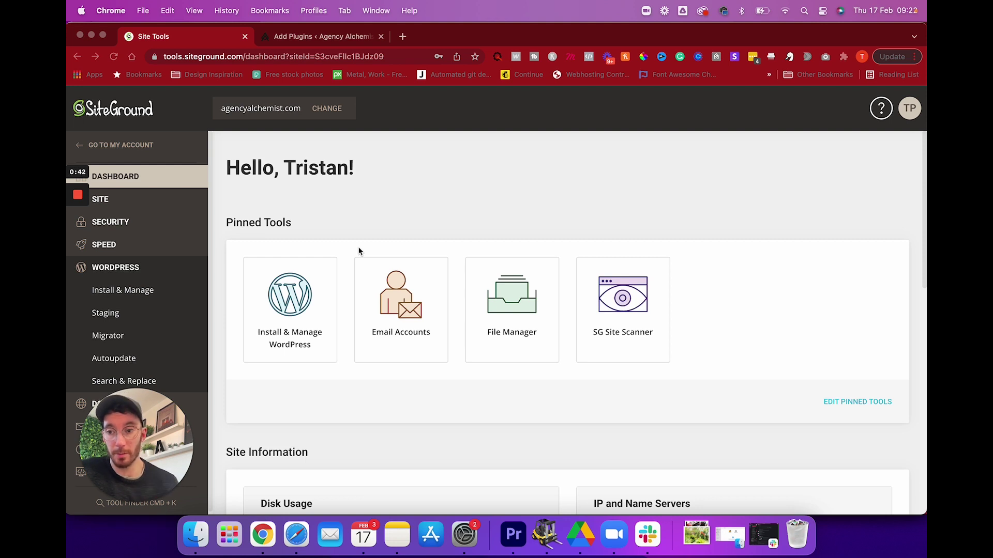
From the agencyalchemist.com Site Tools dashboard, go to the WordPress Migrator tool.
click(114, 337)
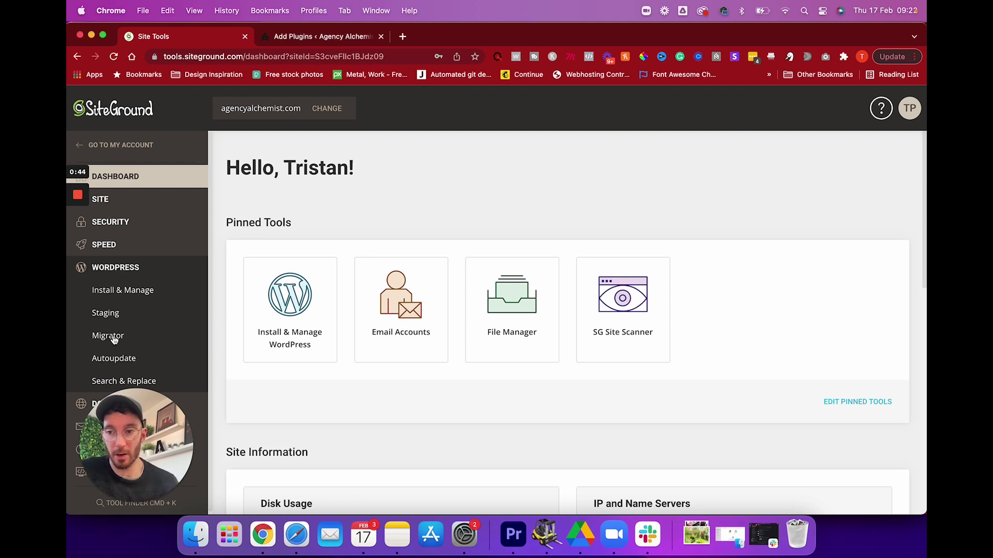
Generate a migration token for agencyalchemist.com/ and select the token text.
scroll(400, 314, down, 1)
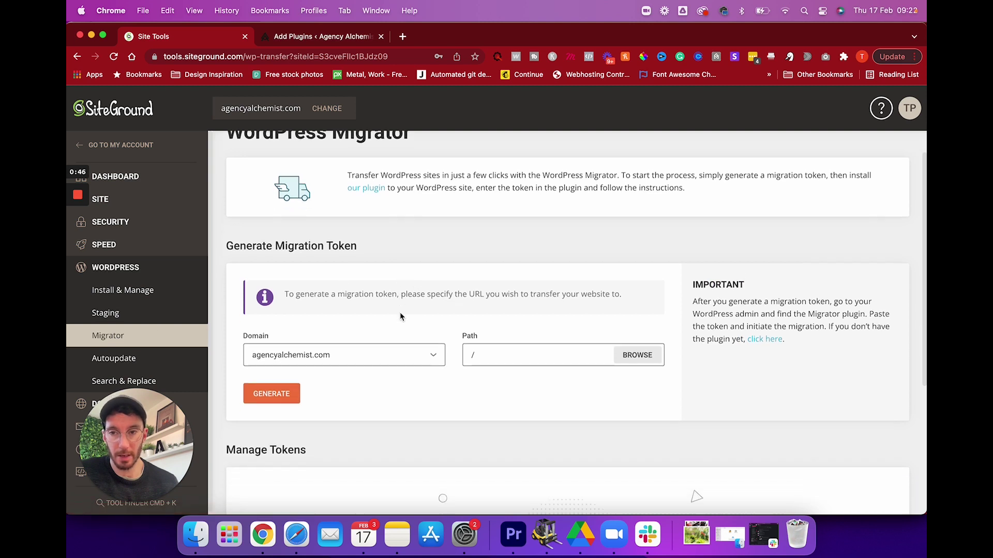
click(282, 394)
drag(454, 362, 253, 362)
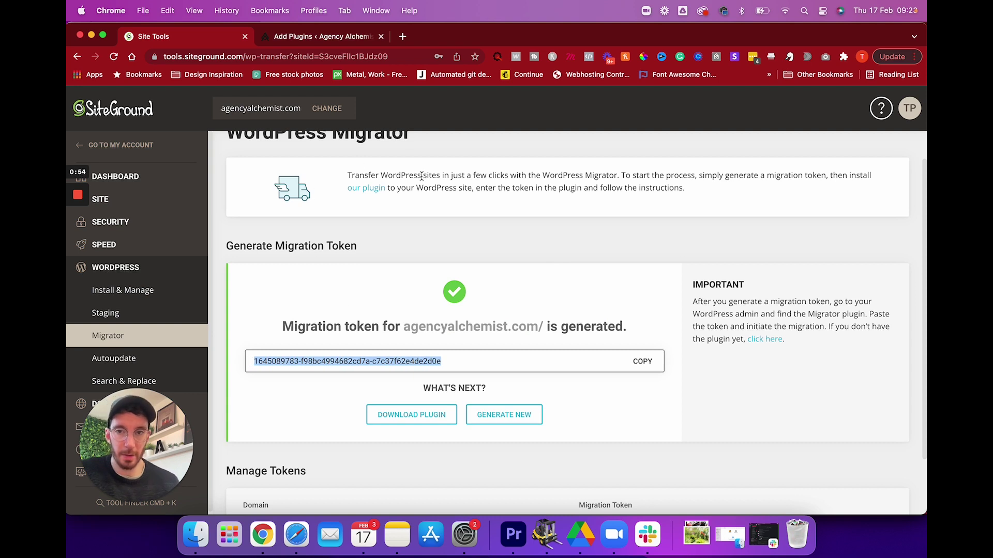
scroll(422, 176, up, 1)
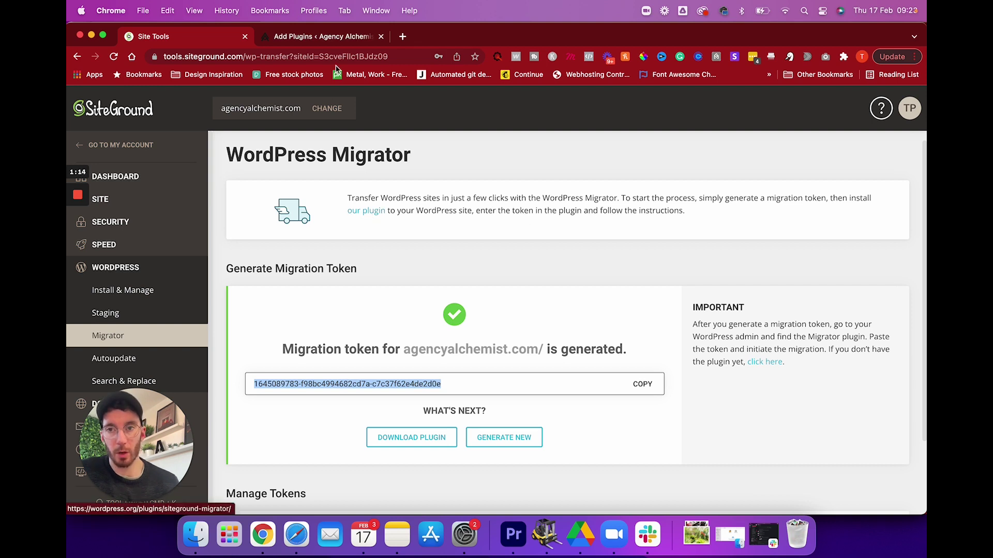
Search Add Plugins for 'wordpress migrator', then install and activate SiteGround Migrator.
click(324, 37)
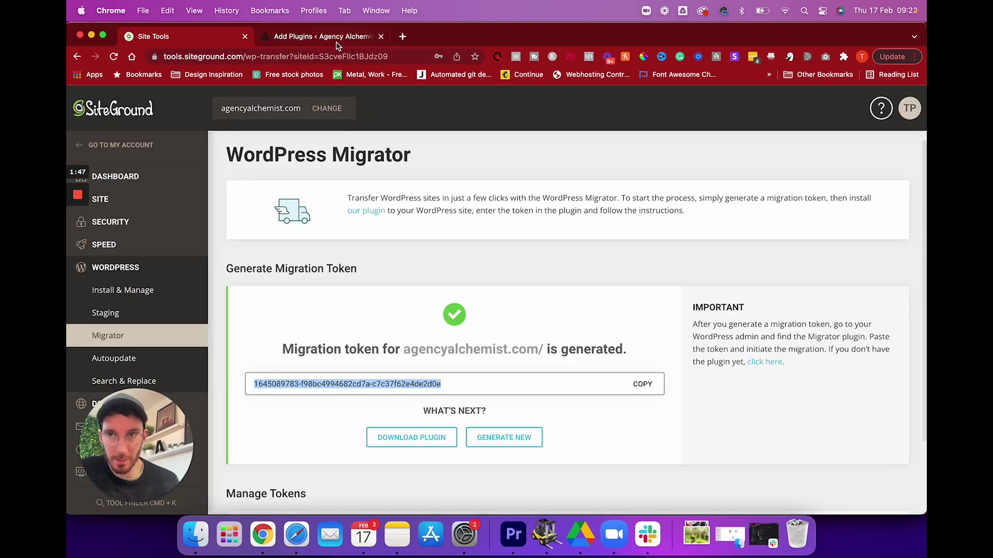
click(336, 42)
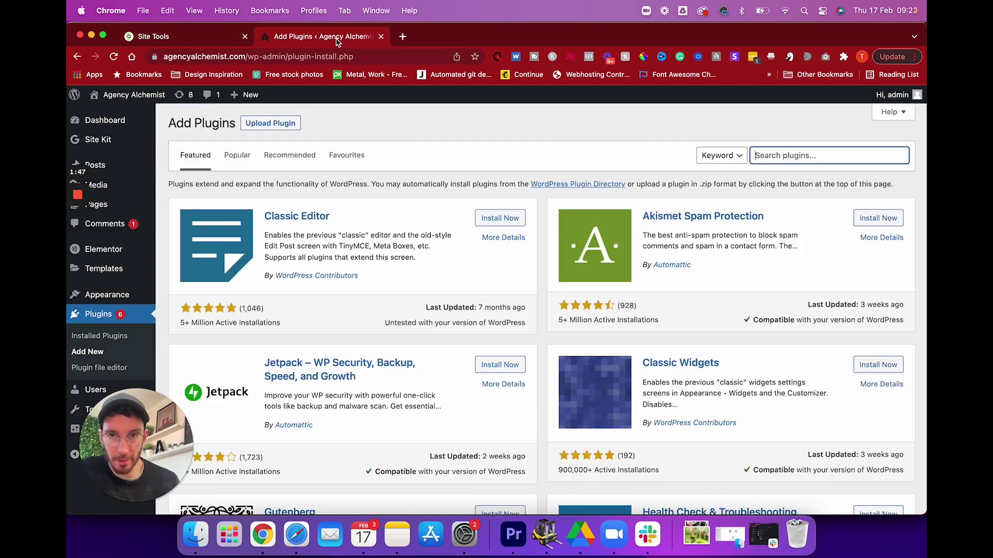
text(wordpress migrator)
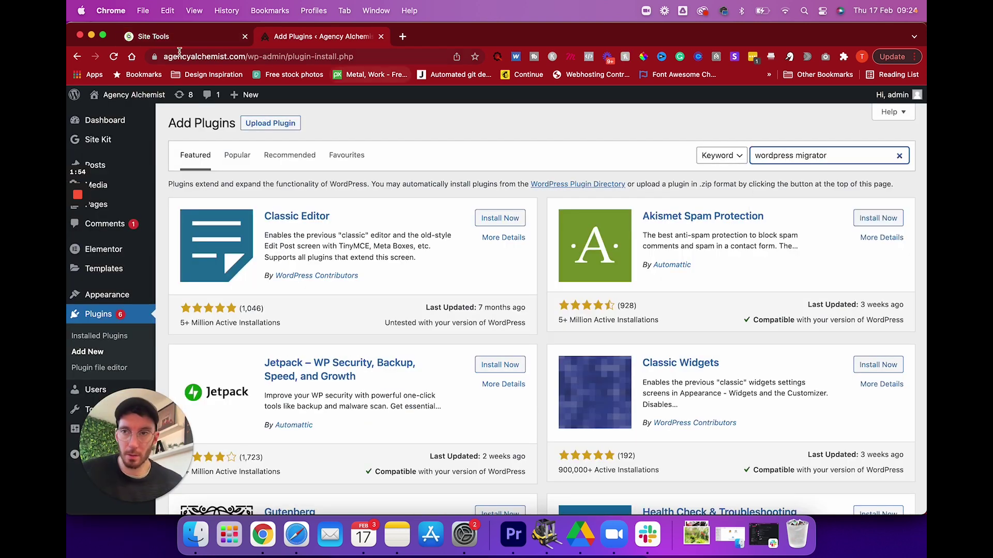
click(498, 312)
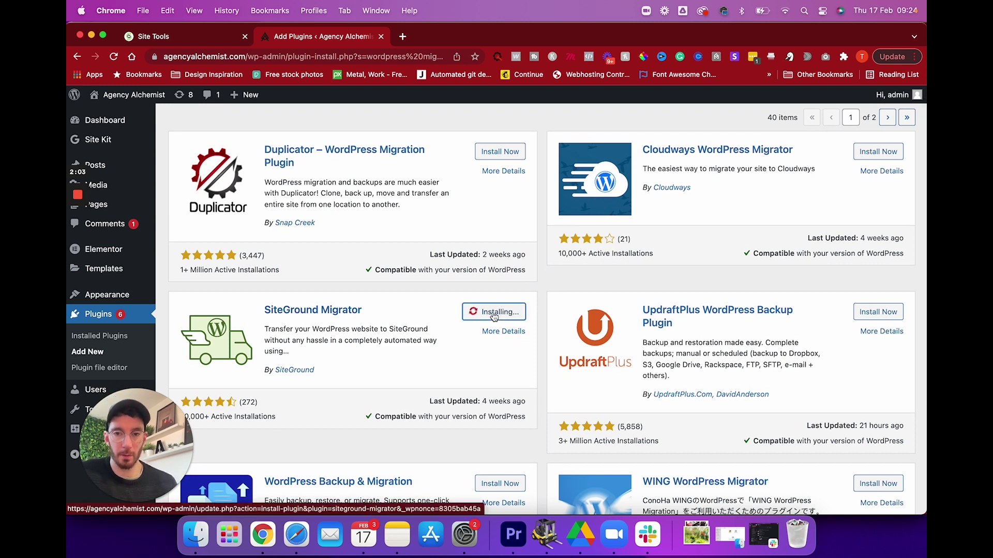
click(500, 314)
Open the SG Migrator page and copy the migration token from Site Tools.
scroll(501, 317, down, 15)
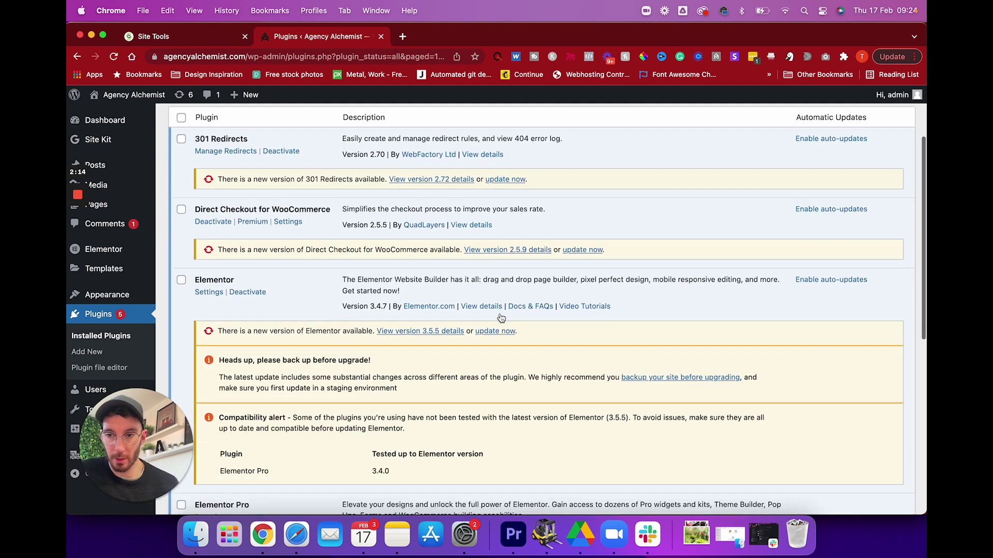
drag(867, 407, 834, 407)
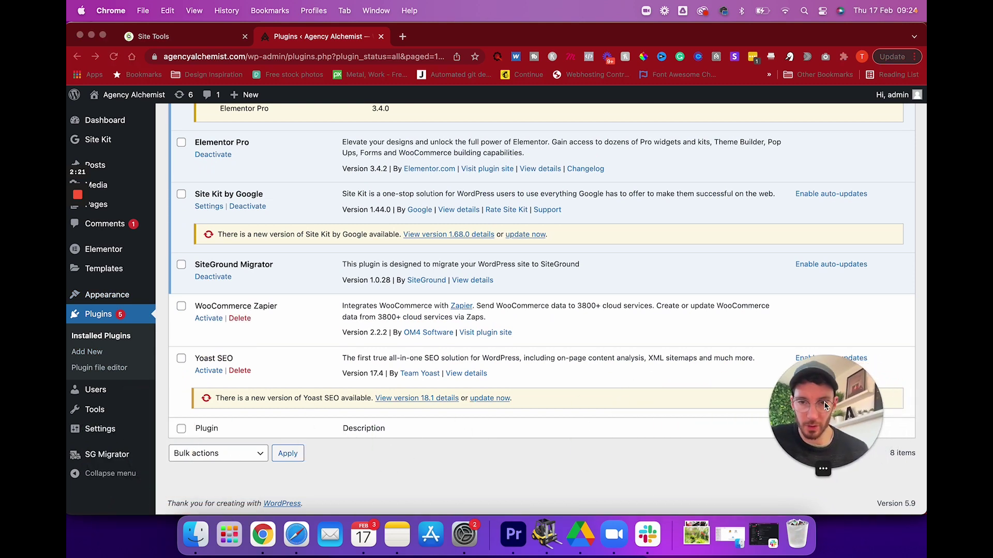
click(107, 454)
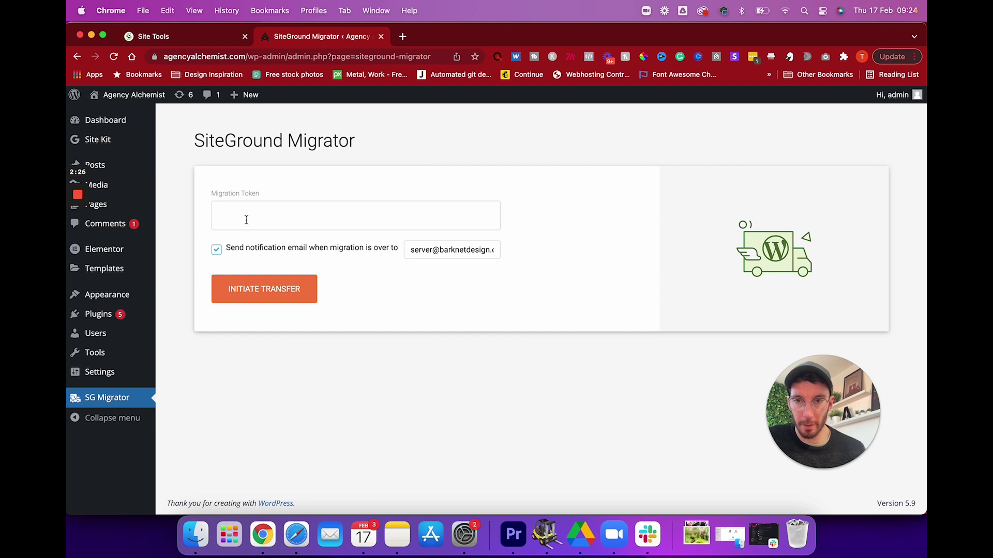
click(207, 39)
key(super+c)
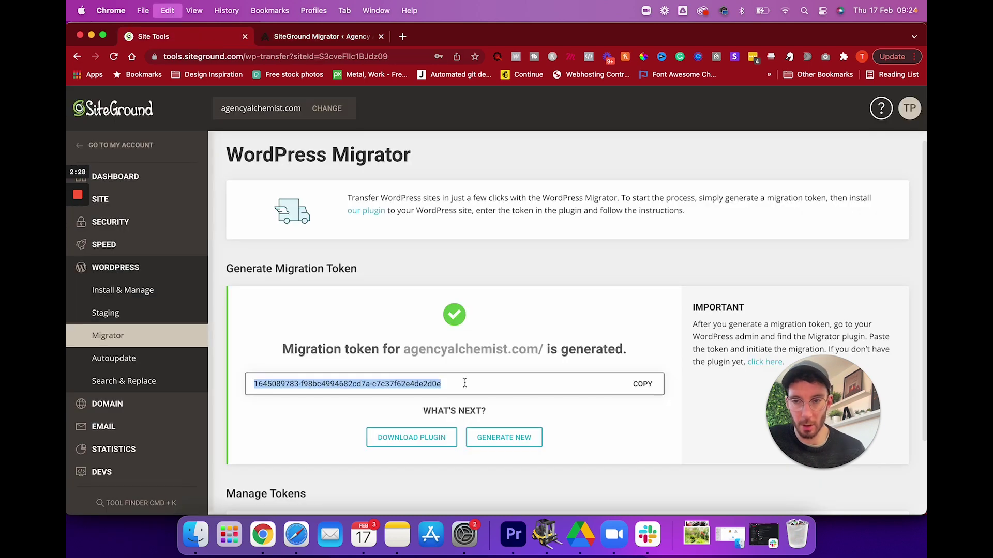
key(ctrl+Tab)
Paste the token into the Migration Token field, then go to WordPress > Install & Manage.
click(237, 216)
key(super+v)
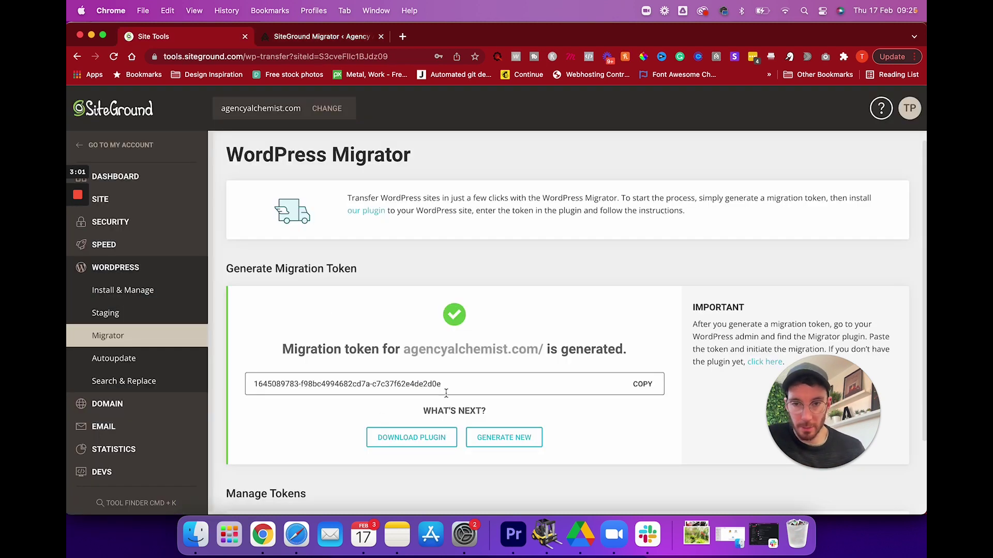
click(124, 290)
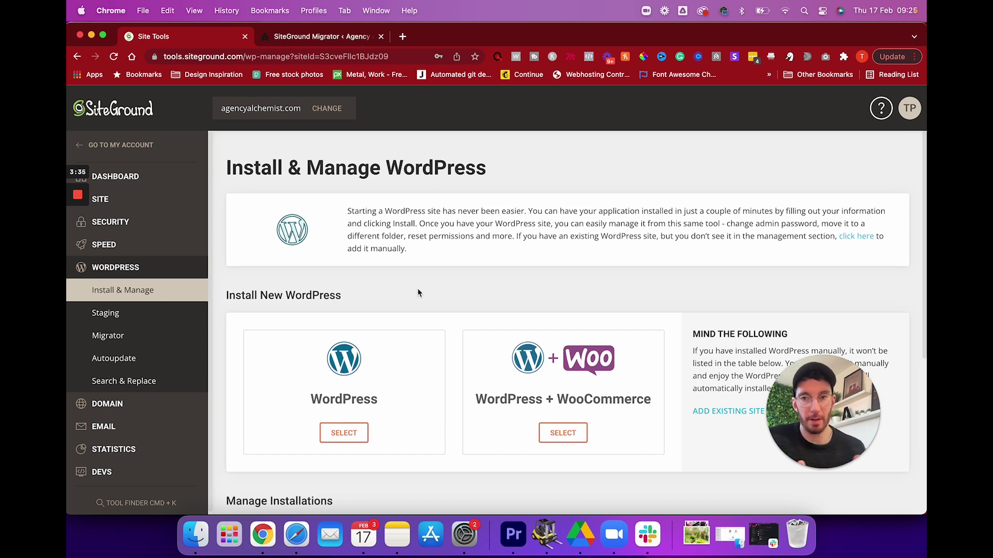
Select a plain WordPress install and enter the admin username, password and e-mail.
scroll(372, 375, down, 3)
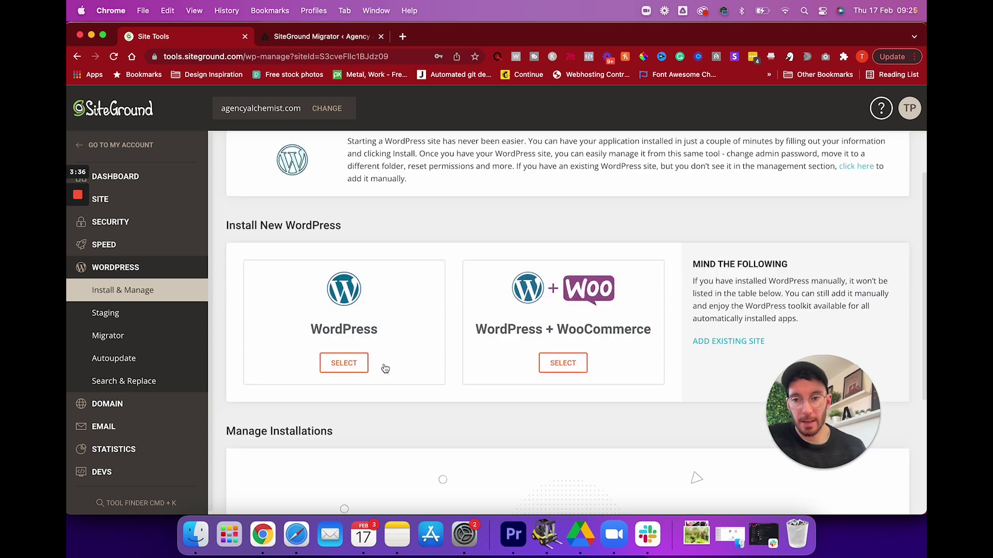
click(340, 365)
scroll(339, 362, down, 5)
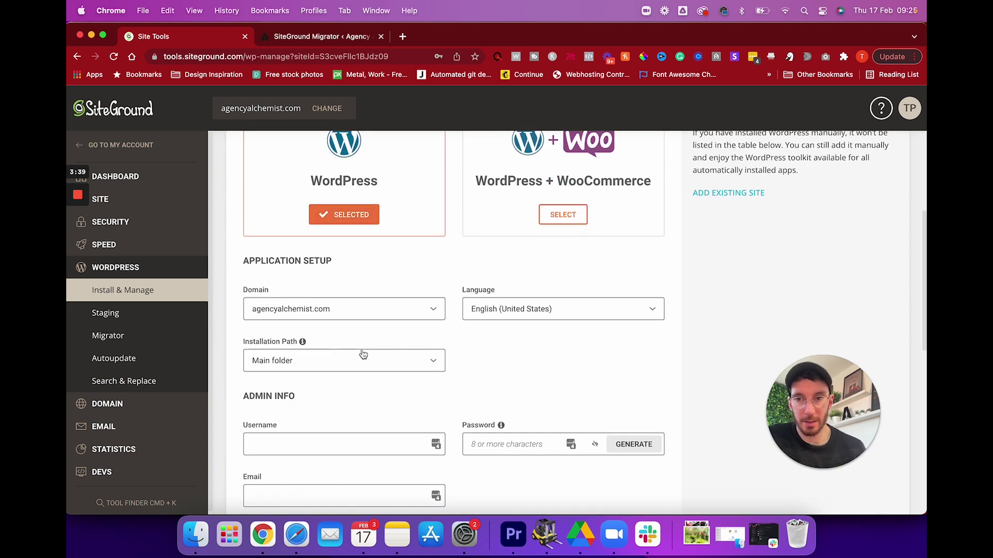
click(291, 437)
key(Tab)
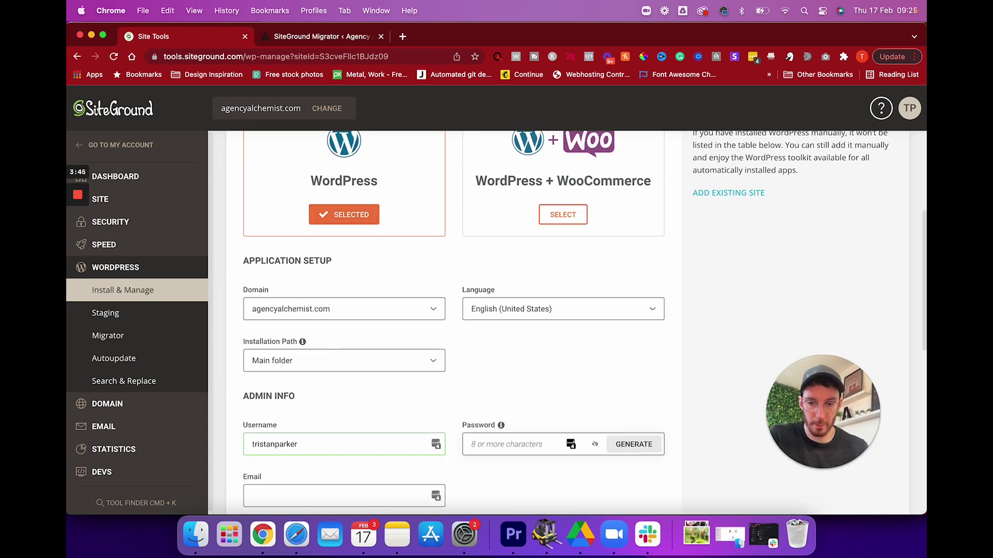
key(Tab)
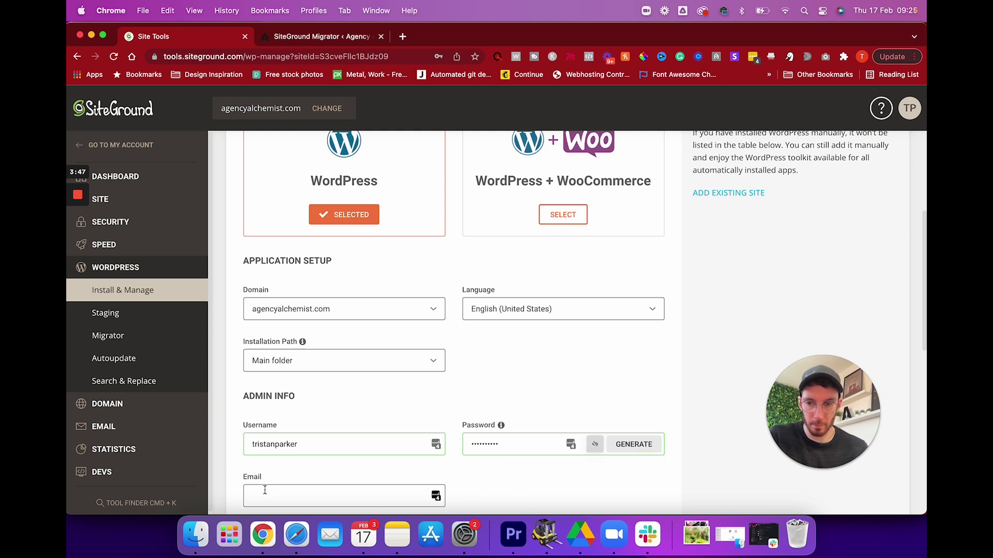
key(Down)
key(Return)
Set the site language to English (UK) and start the installation.
click(529, 316)
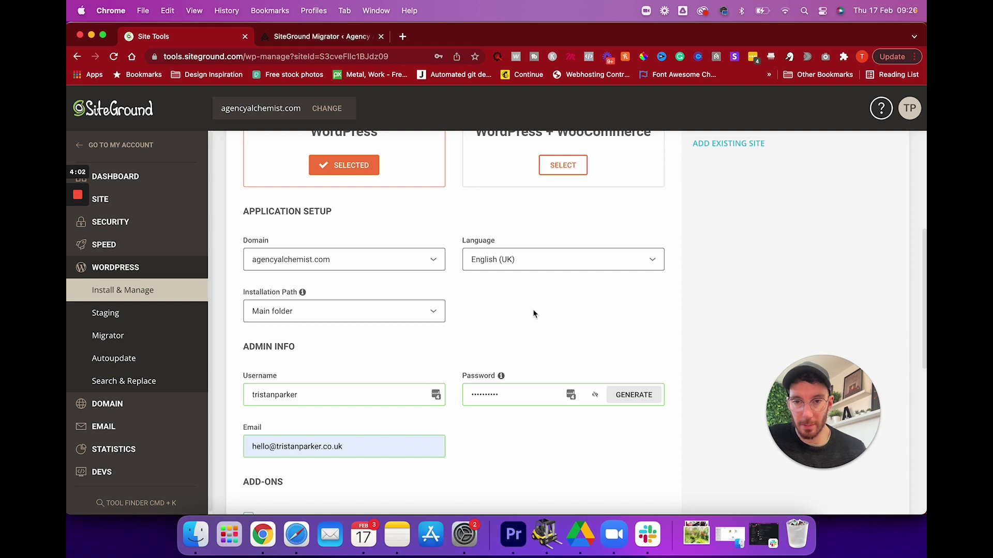
scroll(533, 313, up, 3)
scroll(386, 326, up, 2)
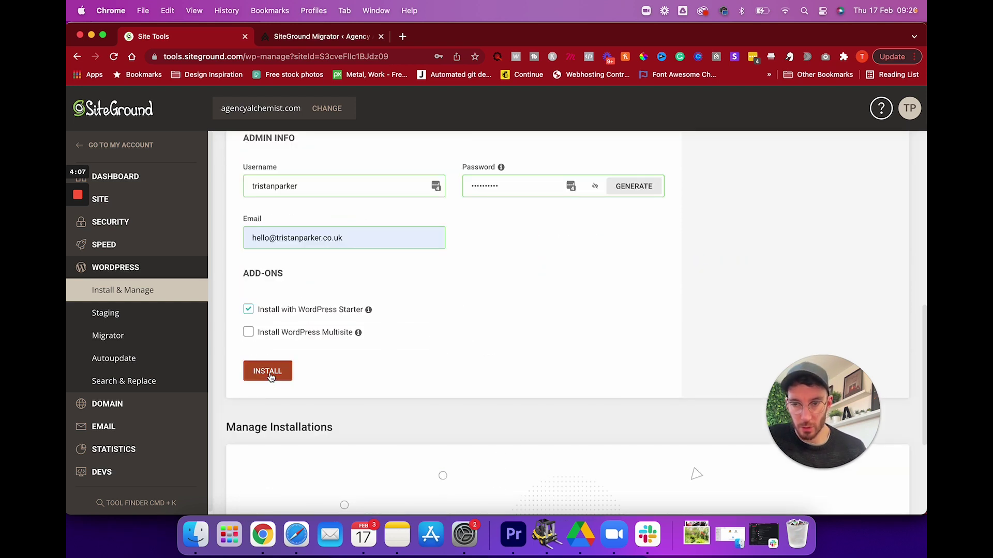
click(268, 371)
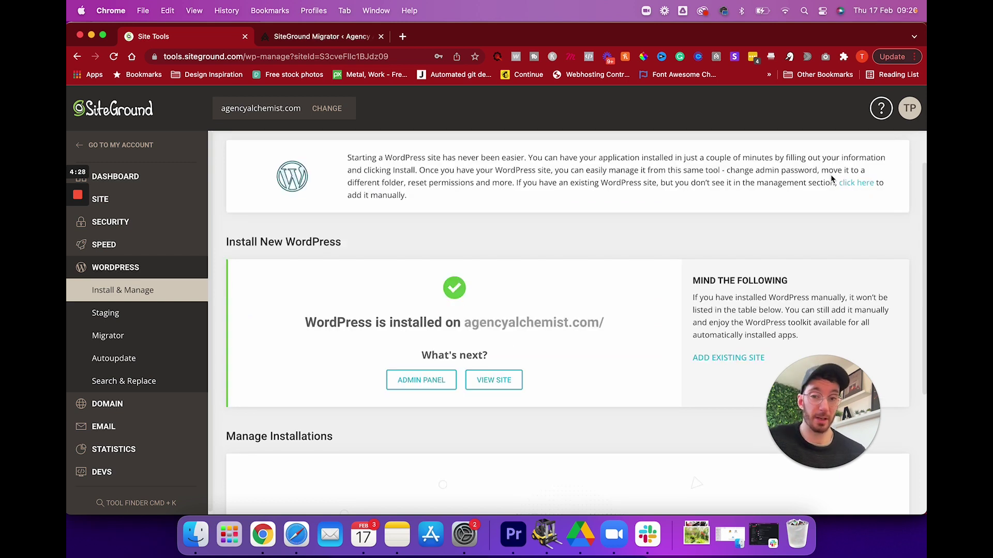
Dismiss the save-password prompt and check agencyalchemist.com/ on WordPress 5.9 under Manage Installations.
click(597, 262)
scroll(579, 263, down, 1)
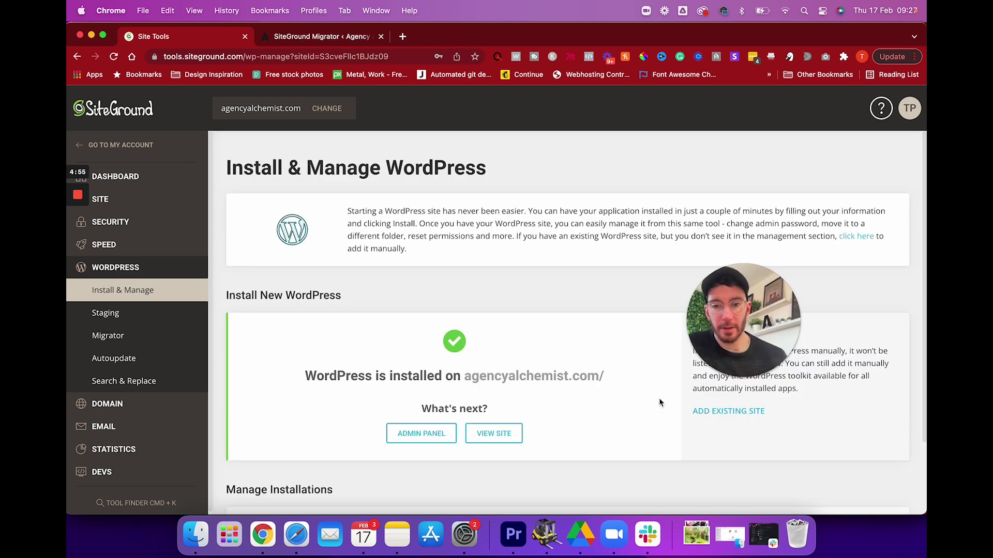
drag(465, 376, 616, 376)
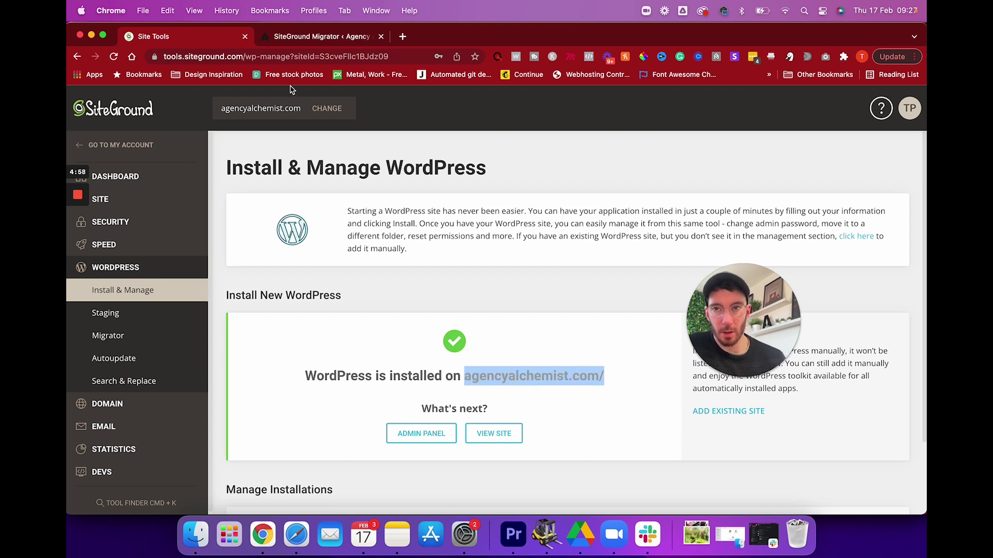
click(308, 38)
click(243, 58)
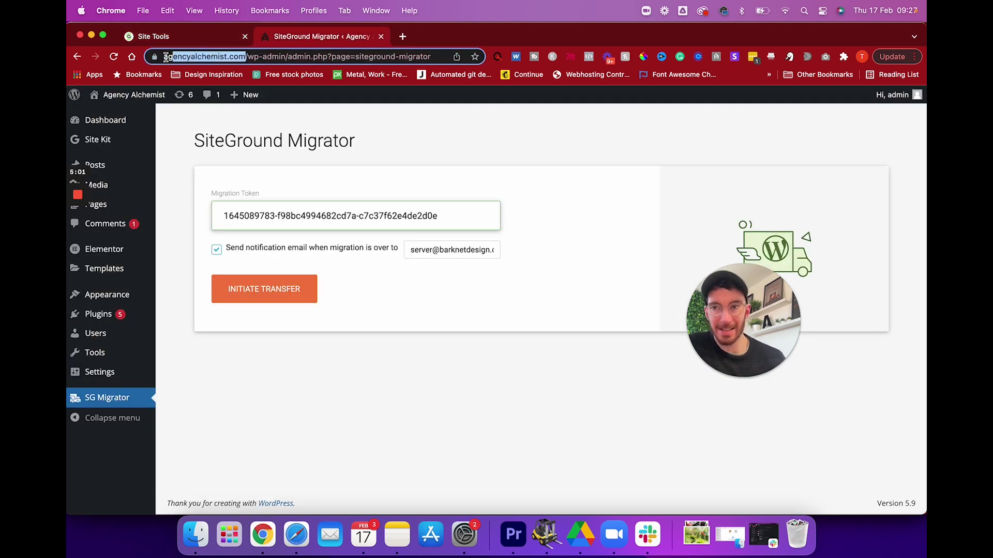
click(196, 37)
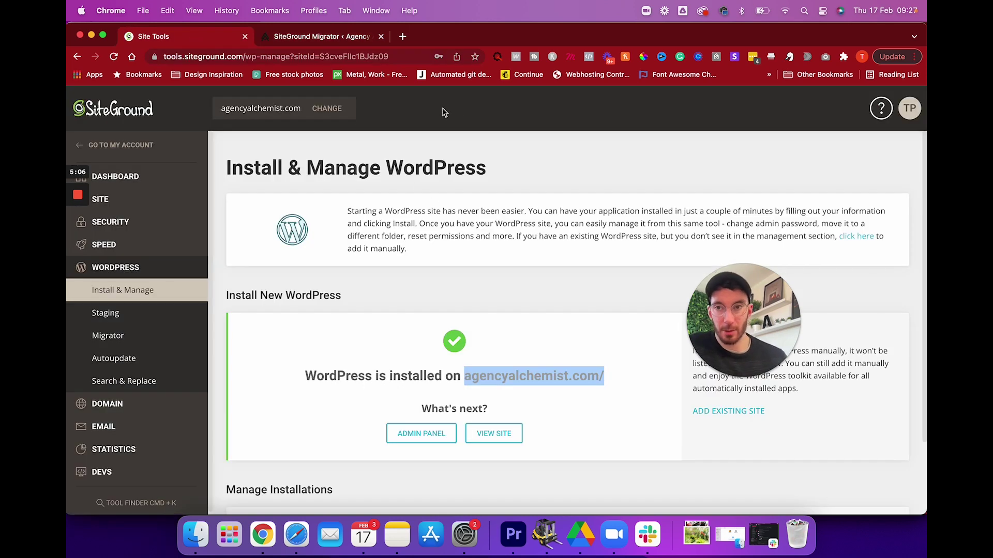
click(335, 38)
click(172, 40)
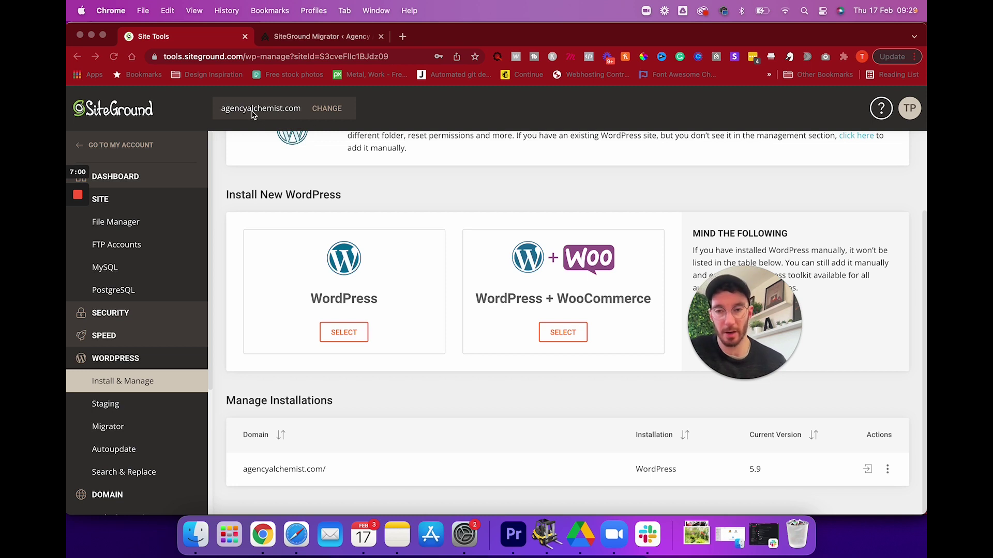
click(305, 37)
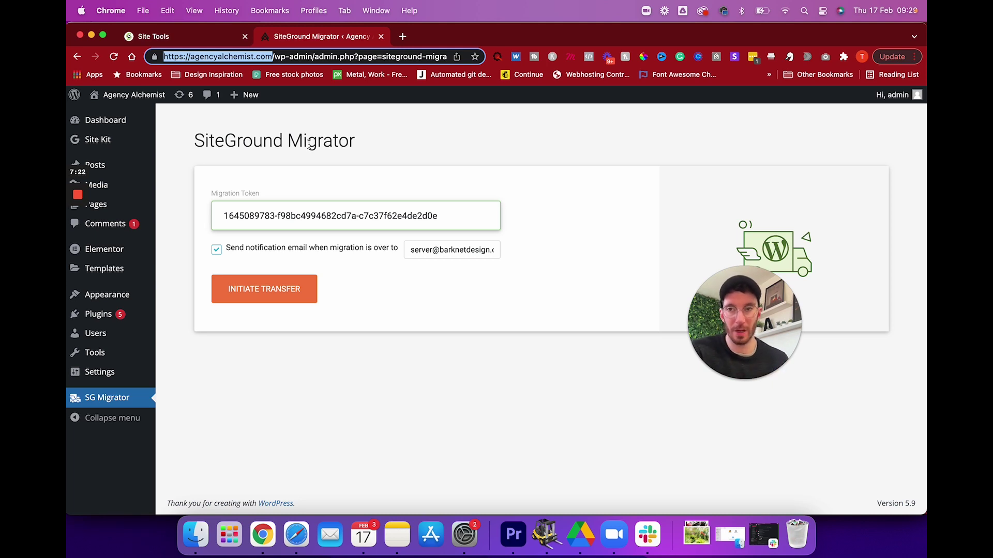
click(198, 41)
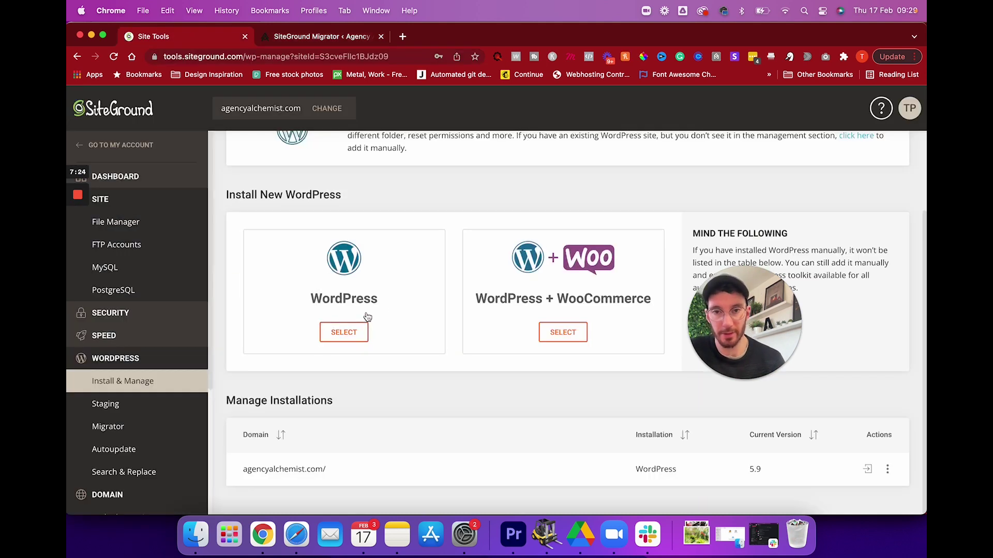
drag(343, 472, 243, 468)
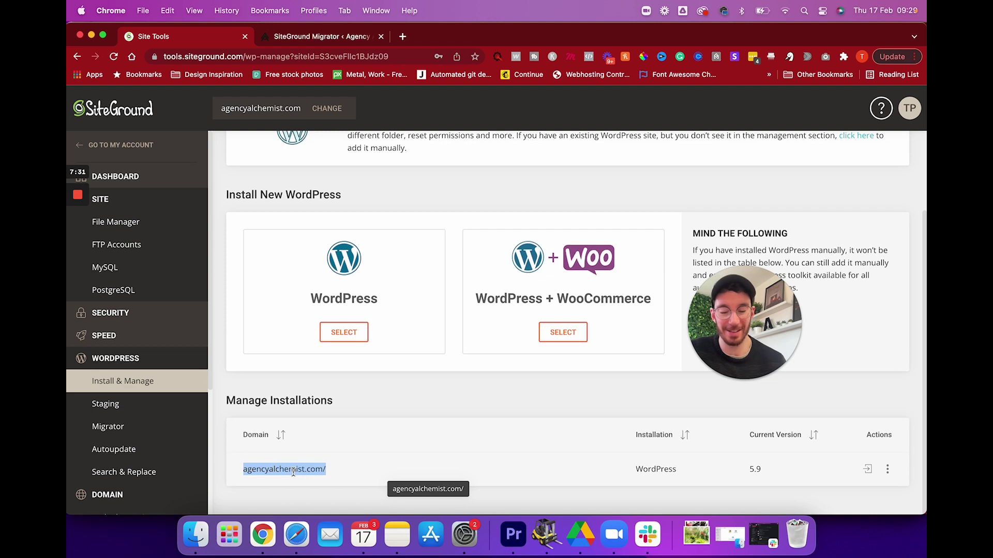
click(376, 393)
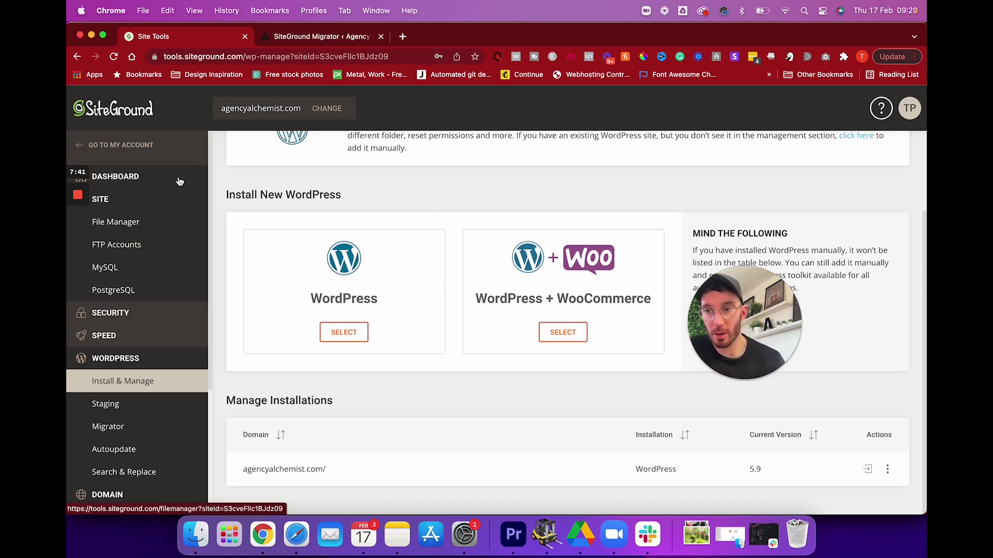
Start a new website from My Account > Websites using a free temporary domain.
click(138, 150)
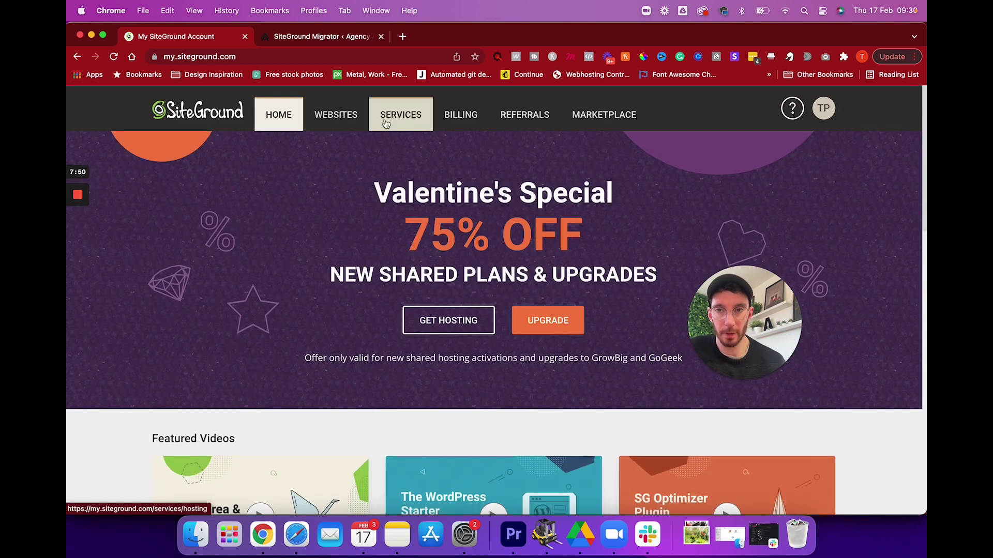
click(386, 116)
click(348, 120)
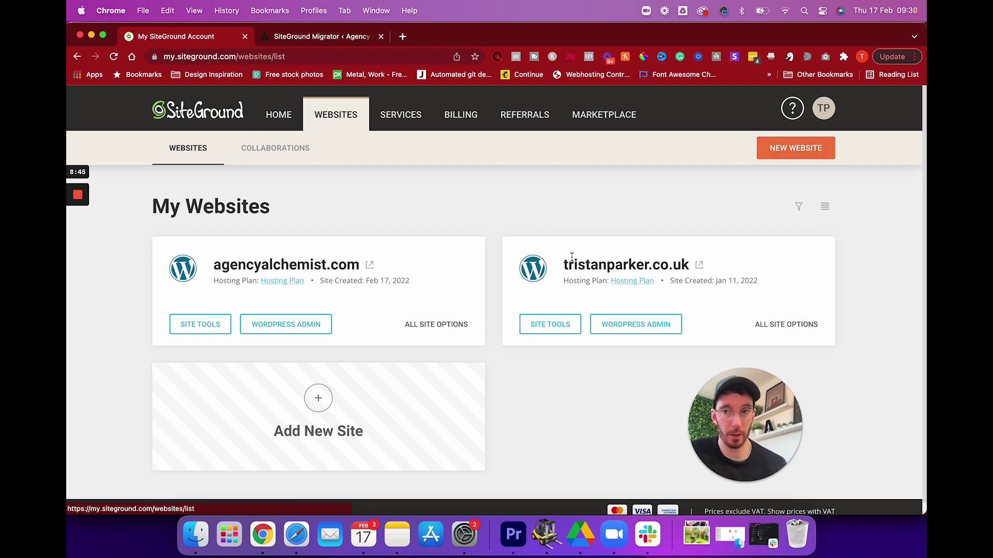
click(795, 148)
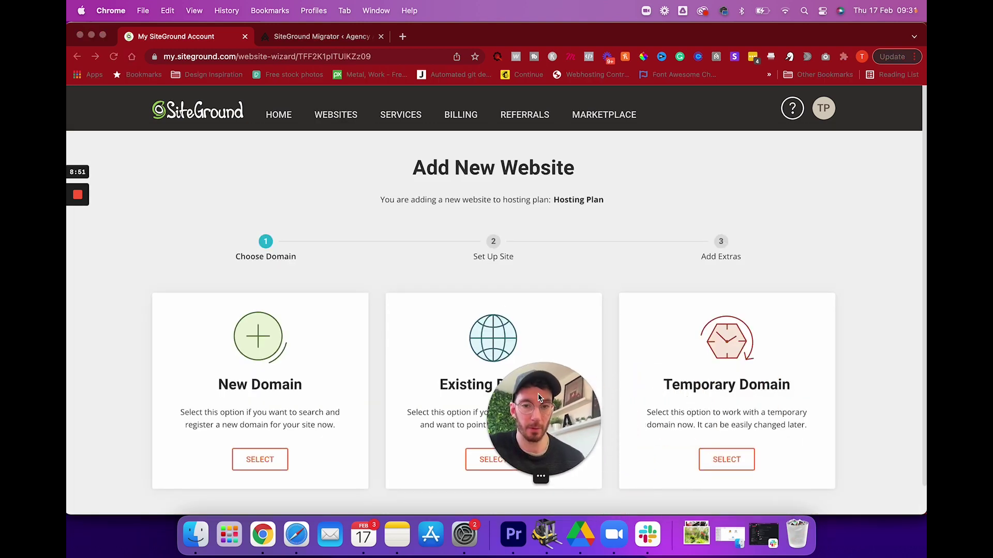
click(726, 459)
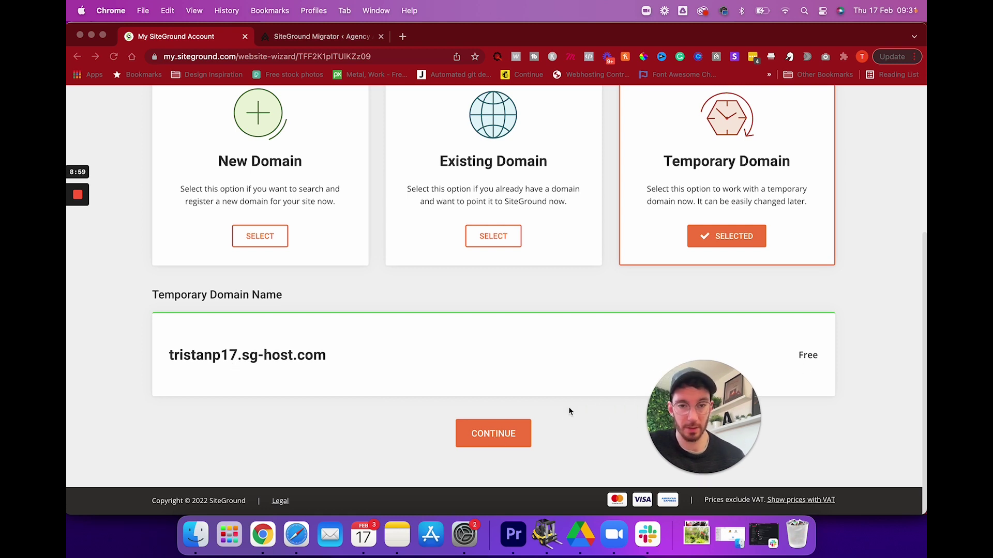
click(494, 434)
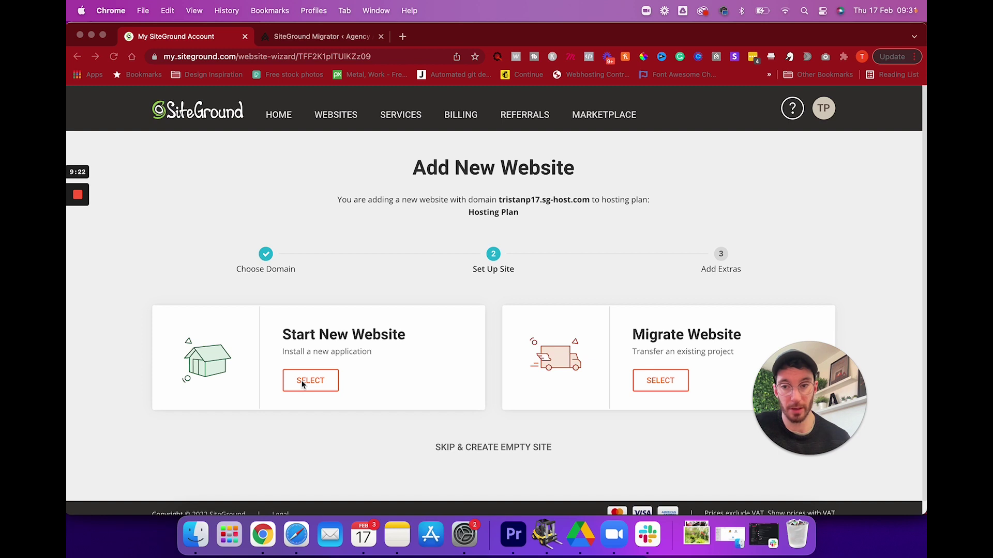
Choose Start New Website with WordPress, enter the login e-mail and finish.
click(310, 381)
scroll(362, 341, down, 4)
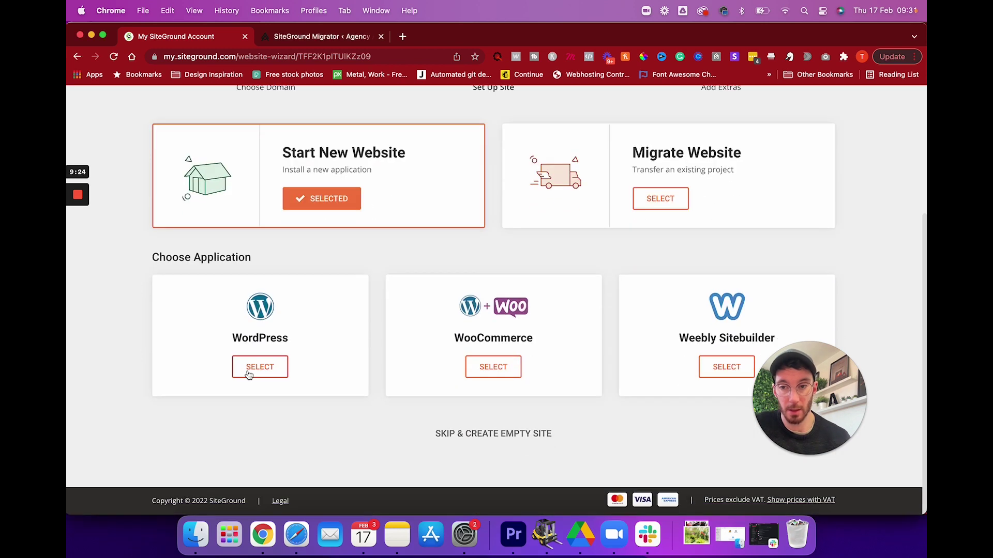
click(249, 374)
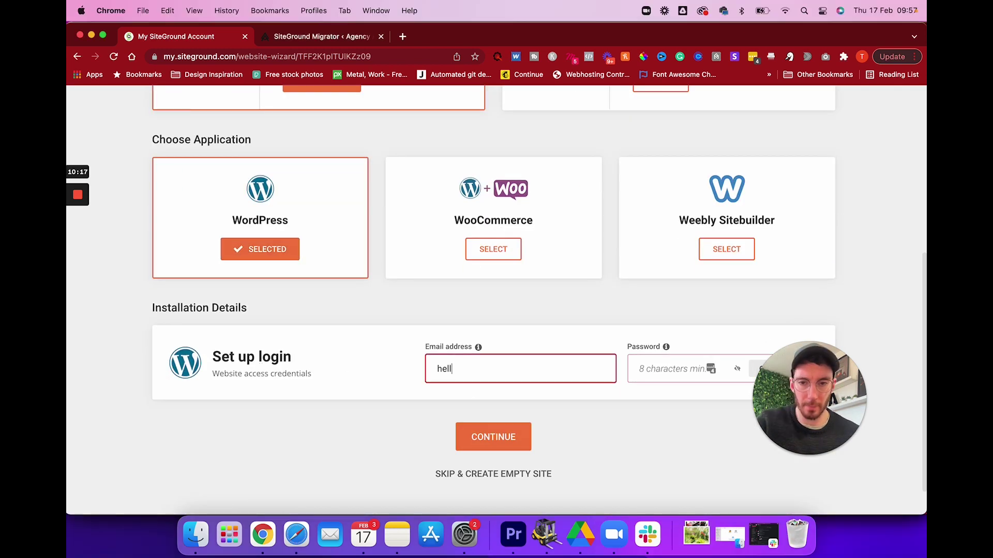
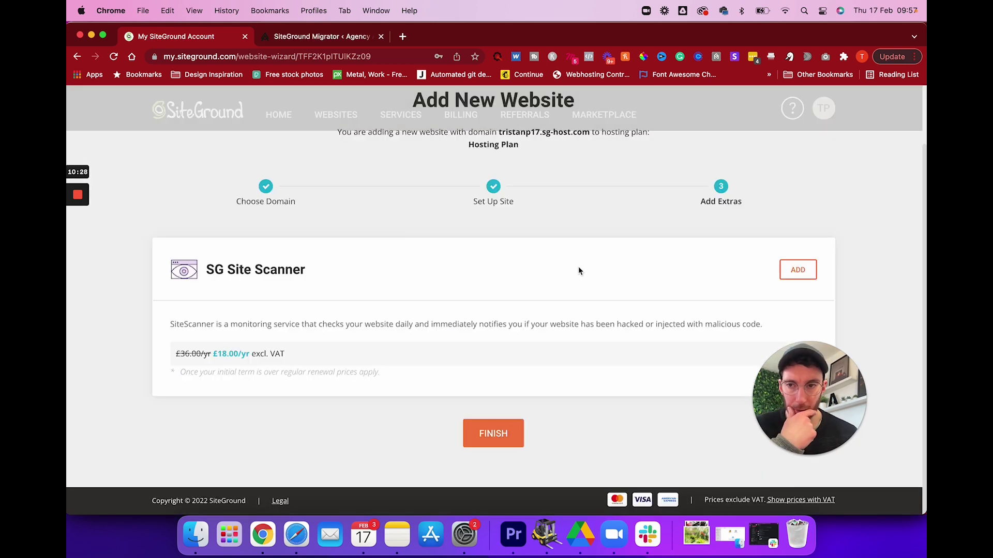
click(492, 441)
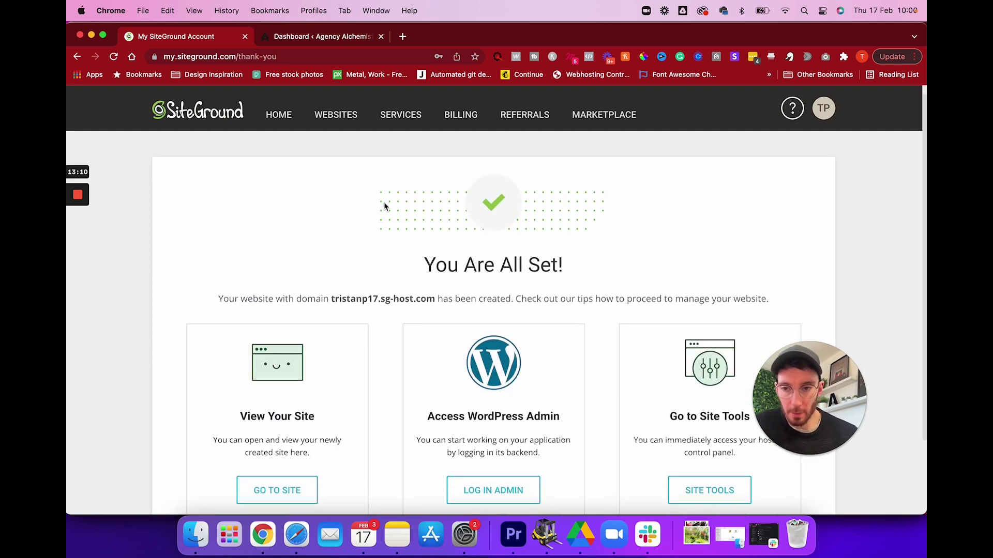
Open the new site's default WordPress front page in another tab.
scroll(383, 206, down, 3)
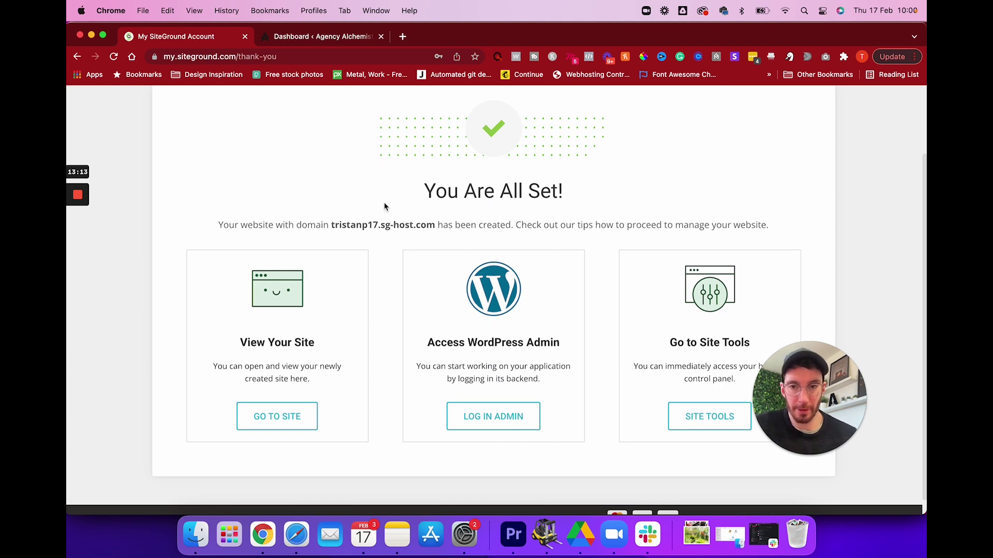
scroll(383, 206, down, 1)
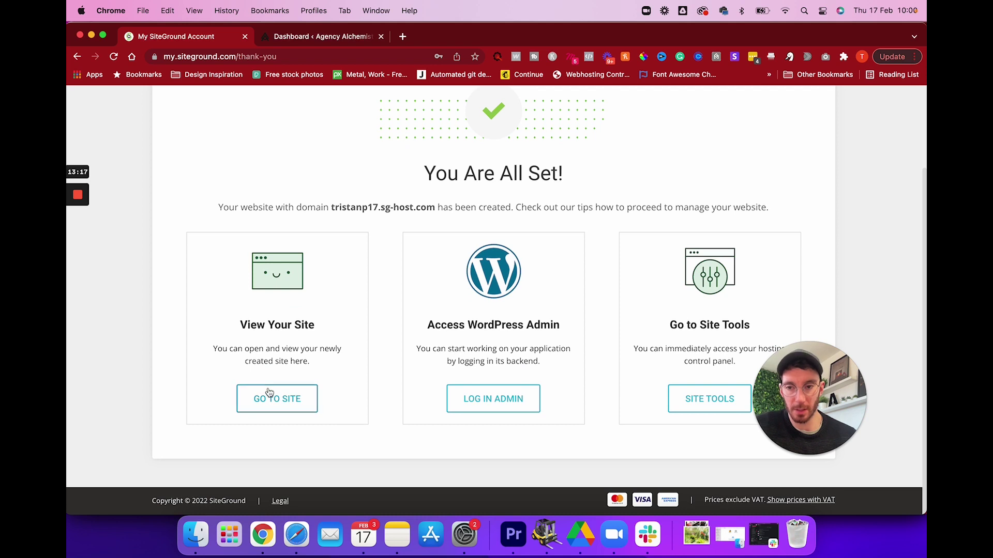
right_click(271, 402)
click(226, 402)
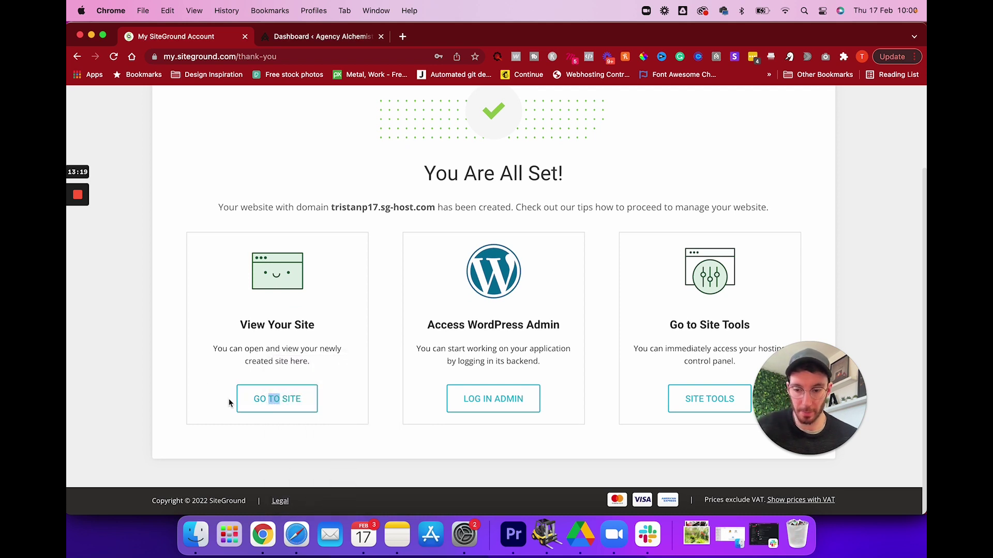
super+click(270, 399)
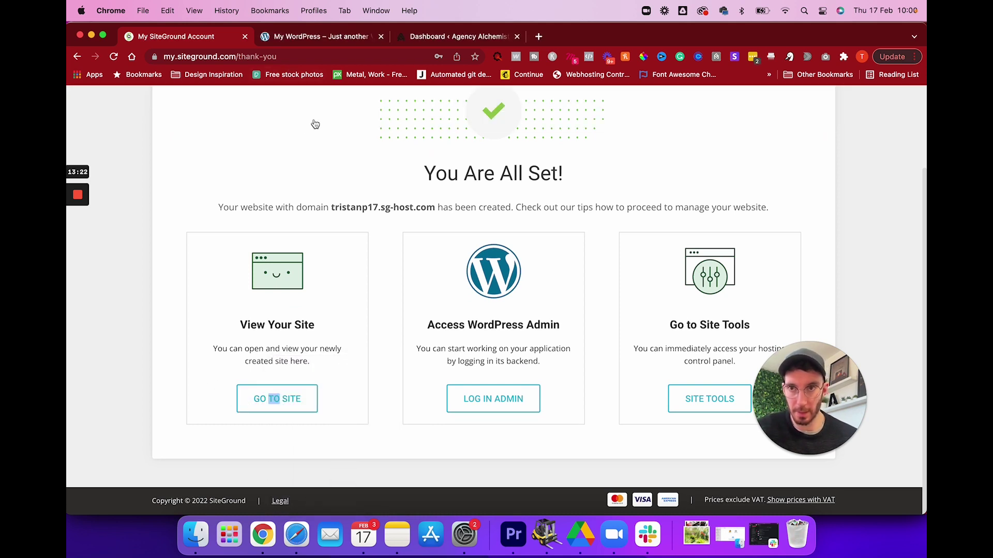
click(311, 37)
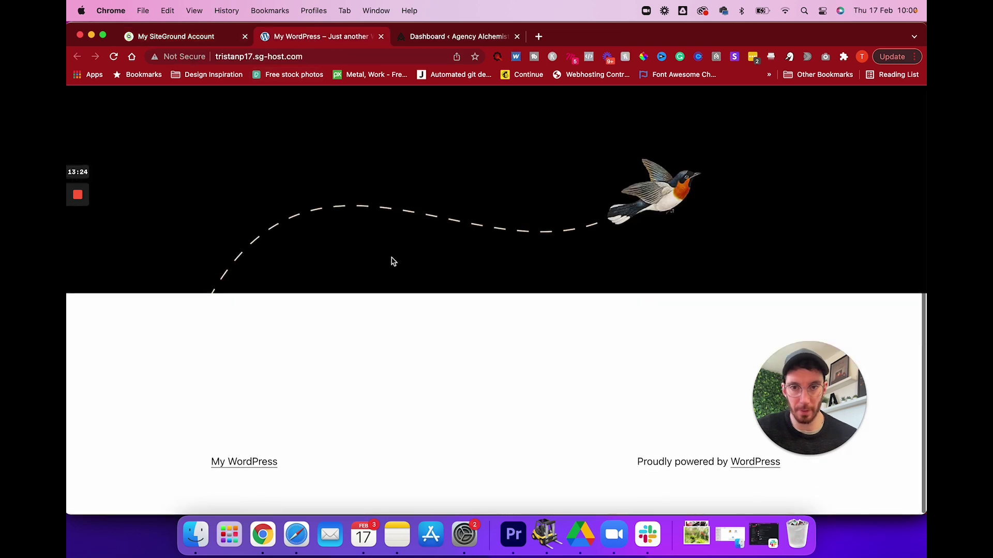
scroll(390, 261, up, 2)
click(209, 39)
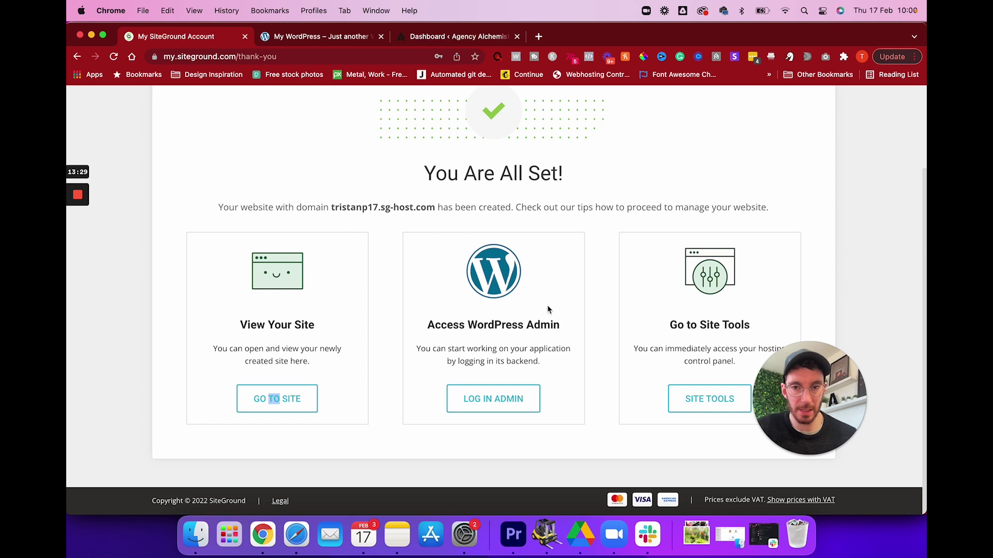
Log in to the new site's WordPress admin and start WordPress Starter.
click(478, 404)
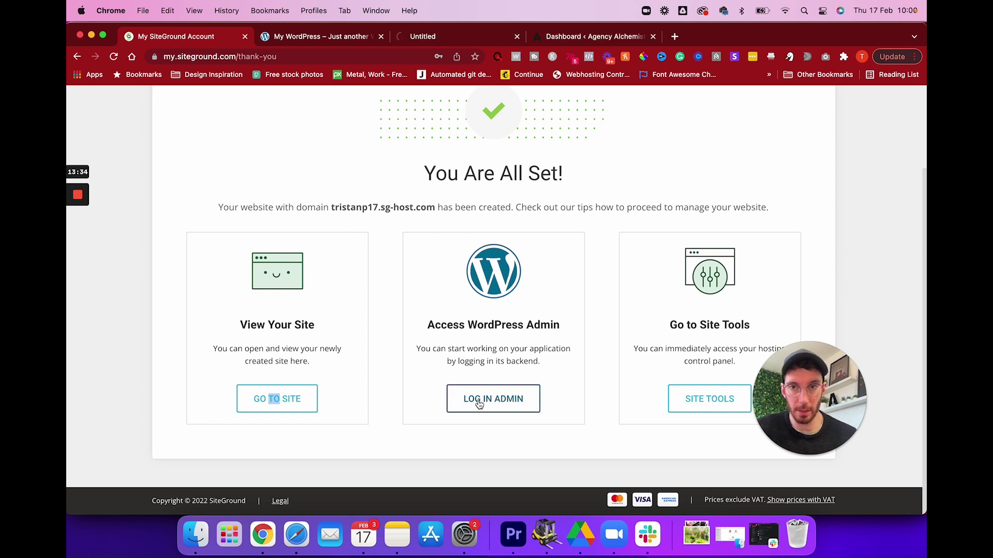
click(435, 39)
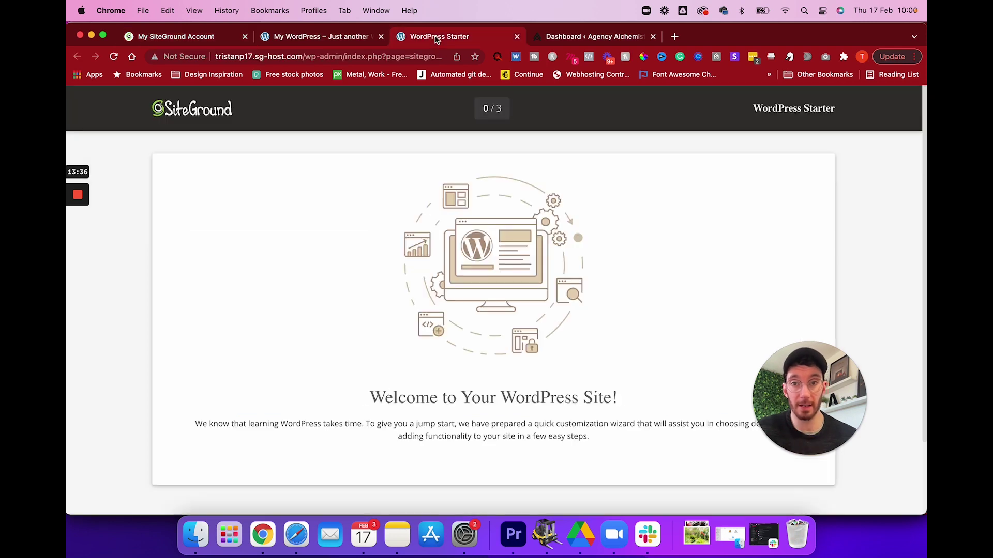
scroll(491, 450, down, 3)
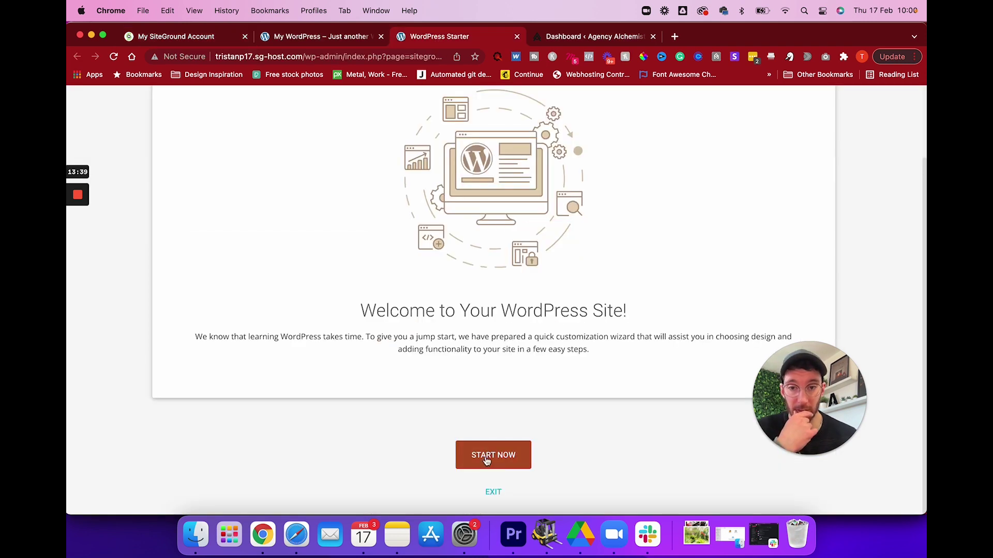
click(493, 455)
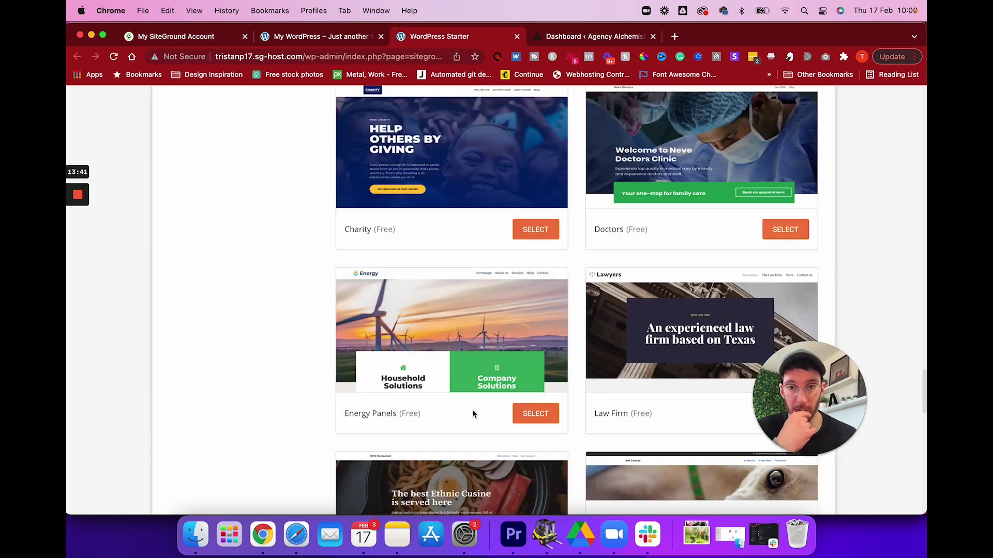
Continue past templates, keep Contact Form selected, and complete the setup.
scroll(489, 194, down, 15)
scroll(489, 193, up, 5)
scroll(489, 193, down, 15)
scroll(488, 193, up, 10)
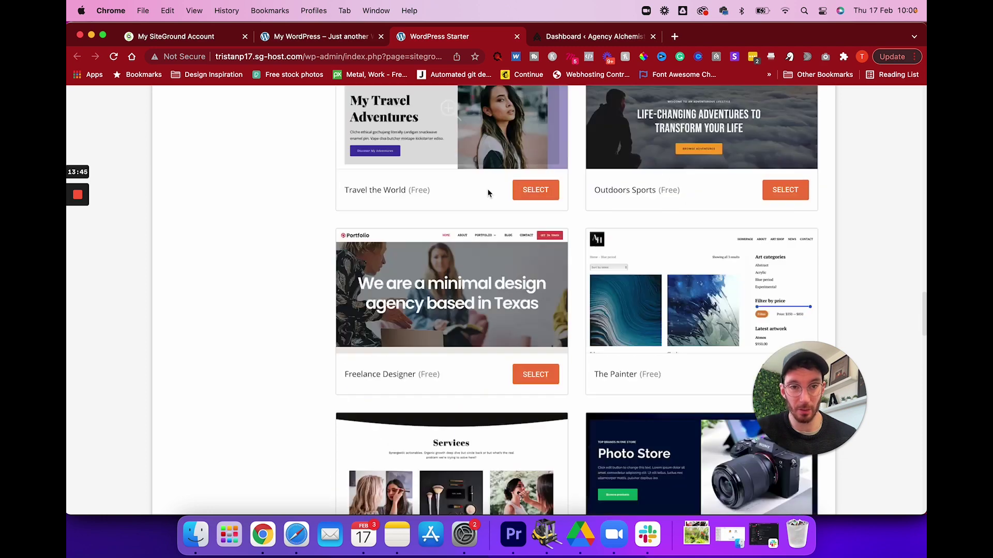
scroll(488, 193, down, 15)
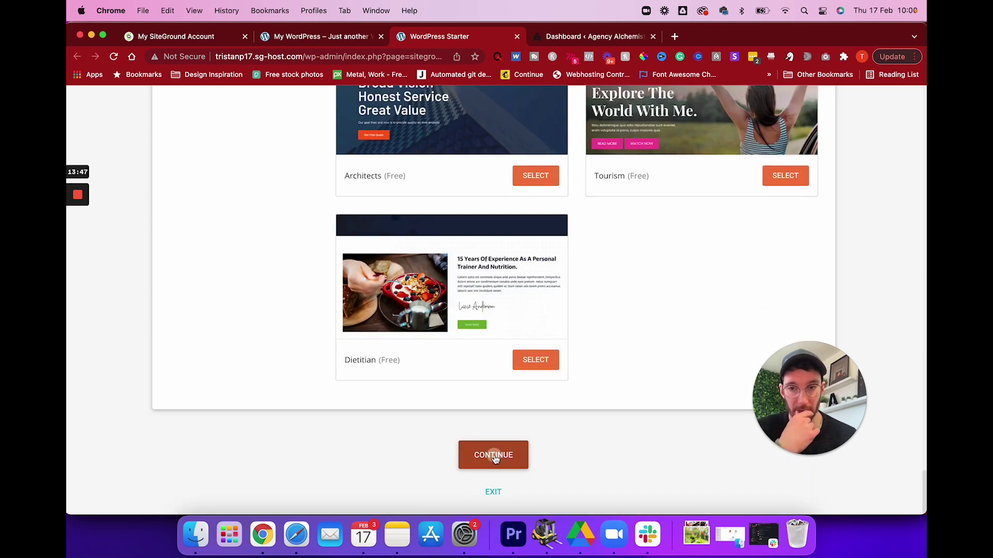
click(493, 455)
scroll(492, 456, up, 10)
scroll(464, 346, down, 5)
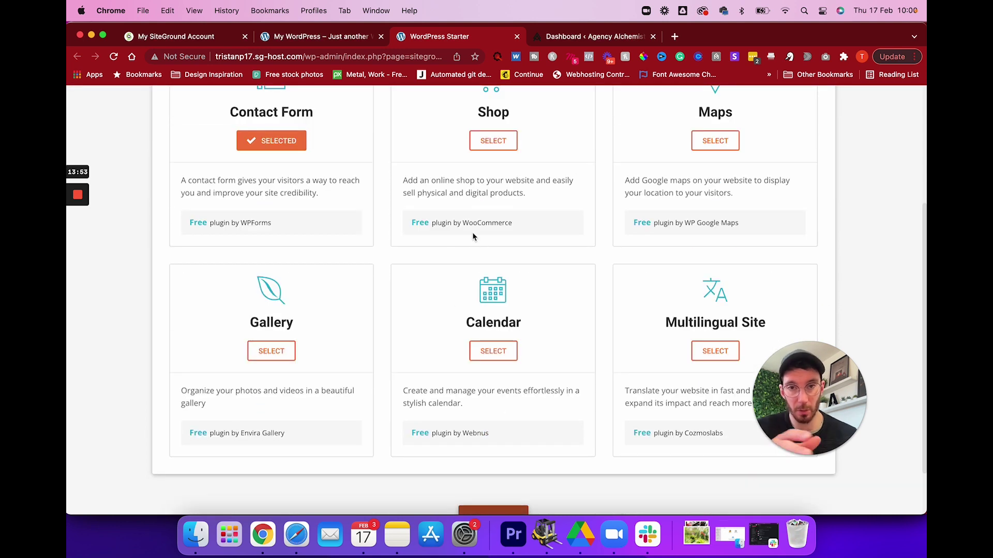
scroll(472, 236, down, 2)
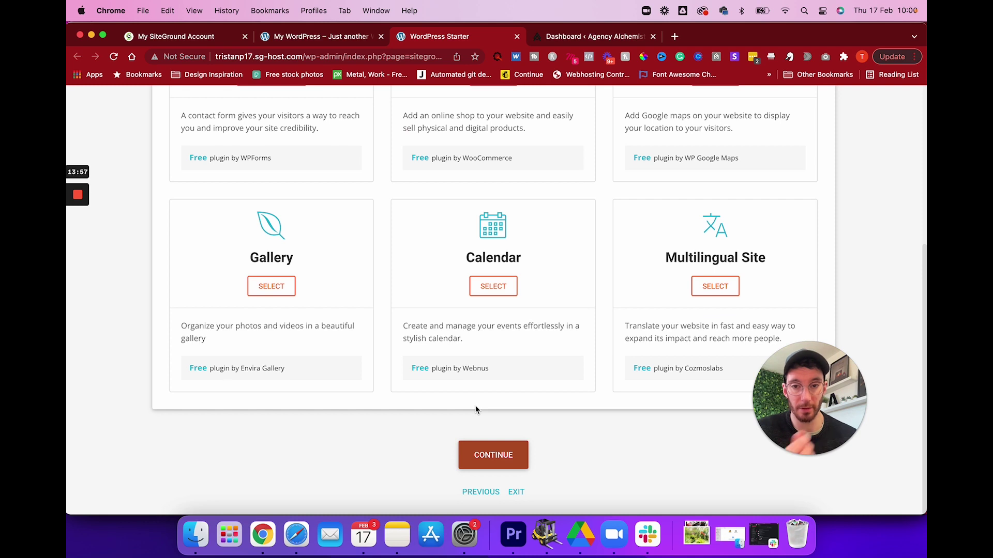
click(495, 462)
click(495, 462)
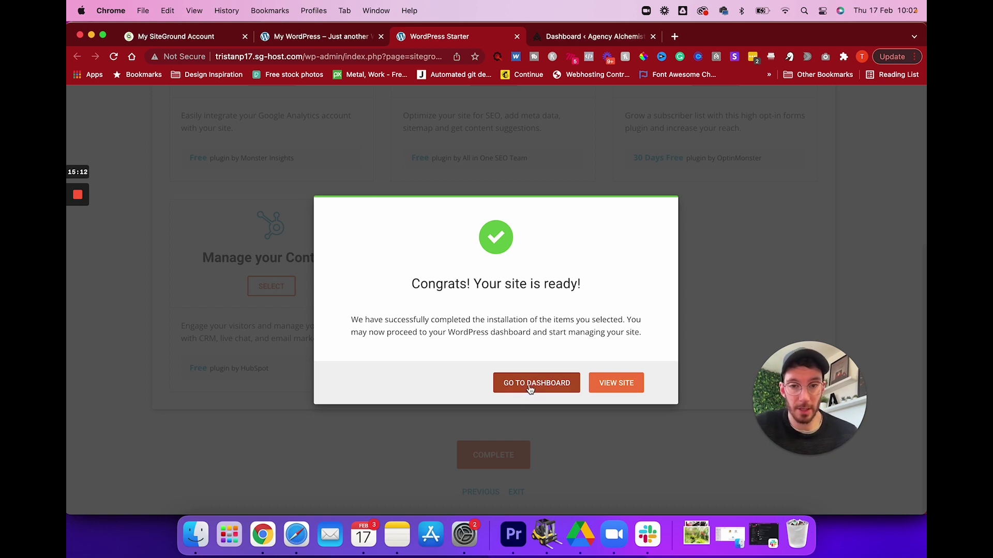
click(549, 394)
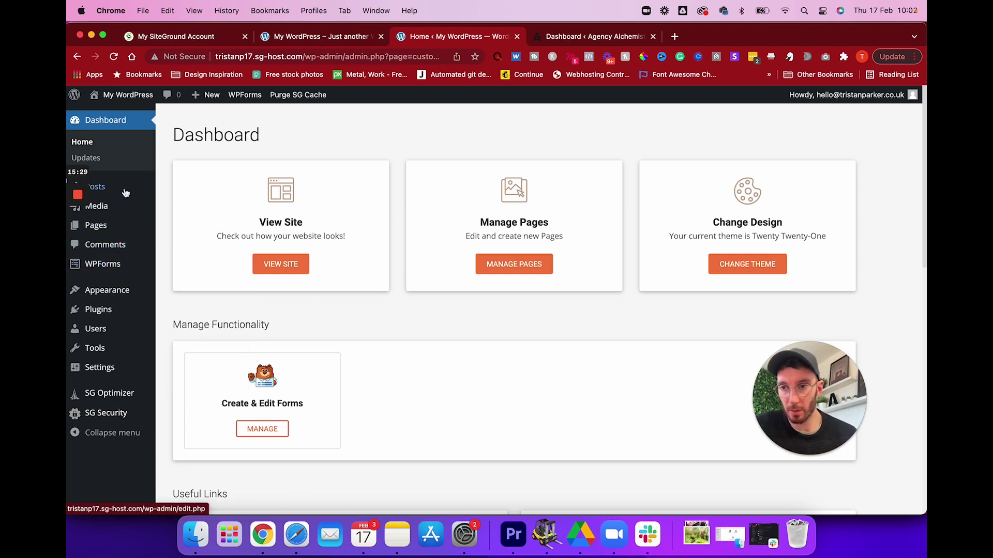
Search Plugins > Add New for 'wp migrator', then install and activate All-in-One WP Migration.
click(106, 313)
click(87, 306)
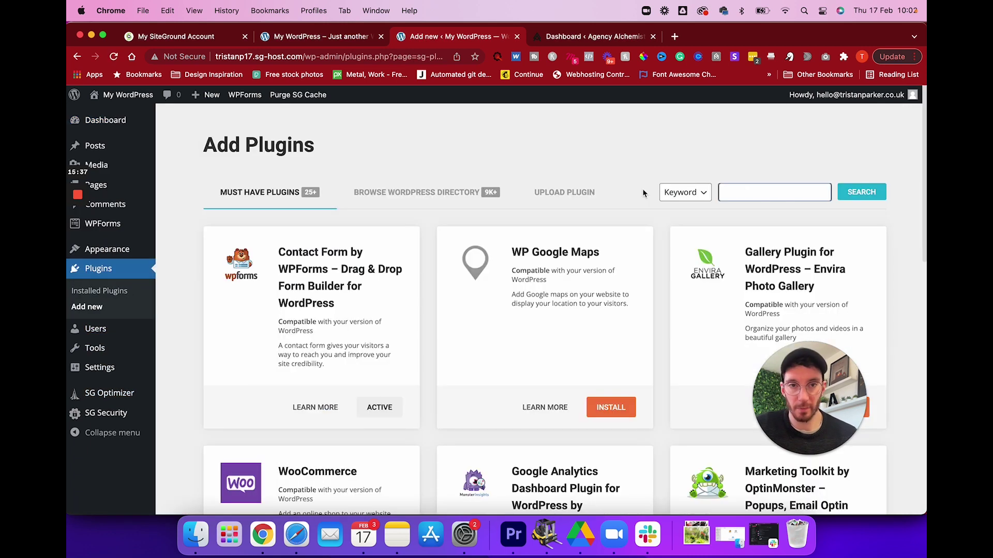
click(740, 192)
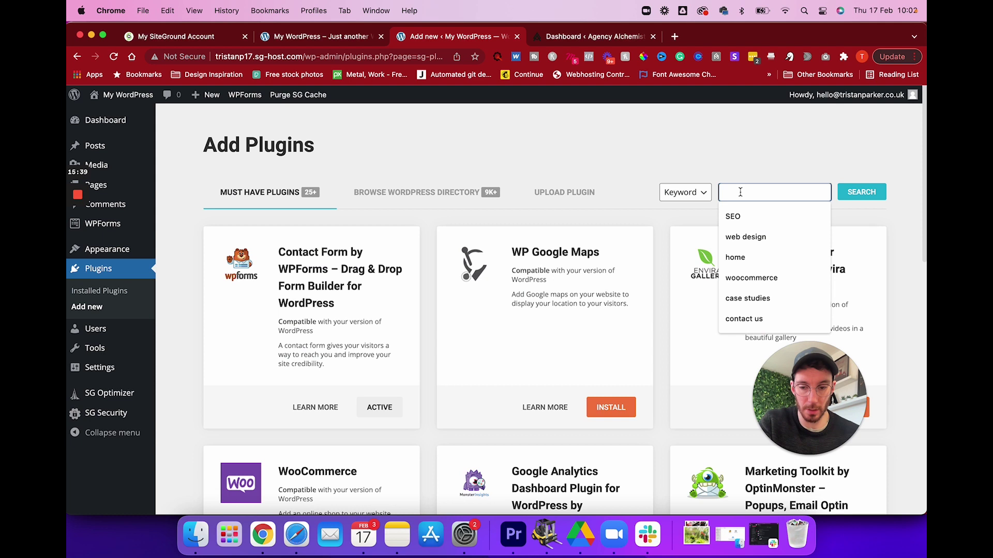
text(wp migrator)
key(Return)
scroll(606, 305, down, 10)
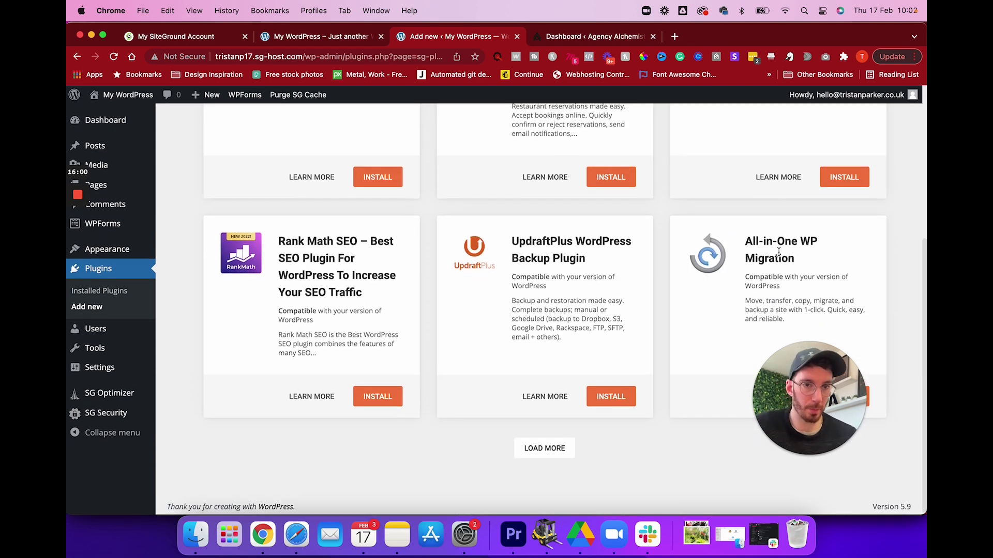
click(822, 409)
click(853, 402)
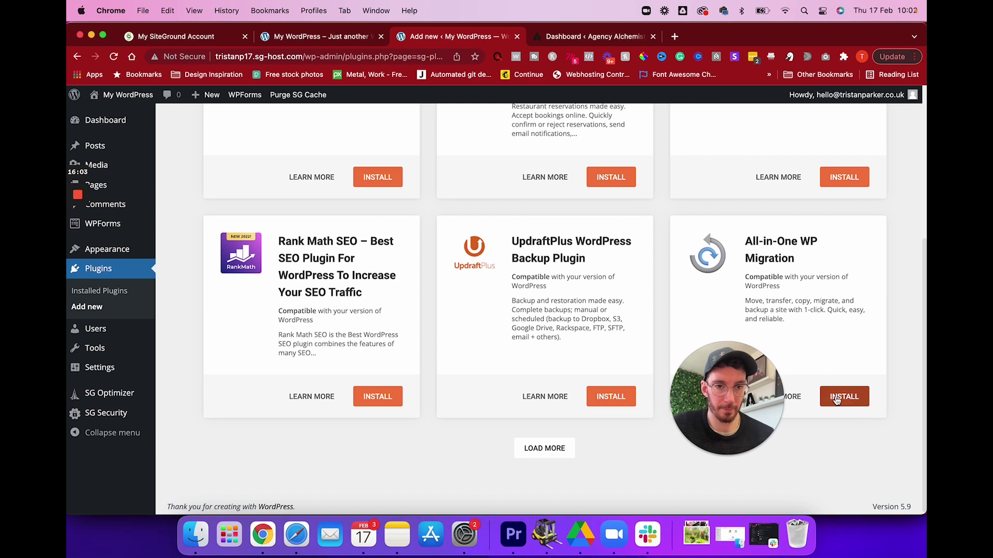
click(838, 402)
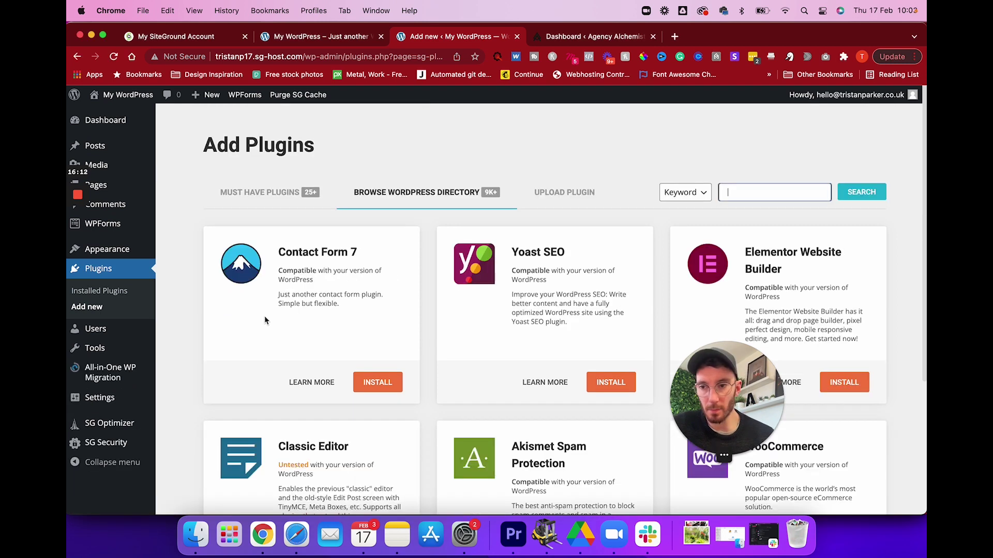
mouse_move(102, 373)
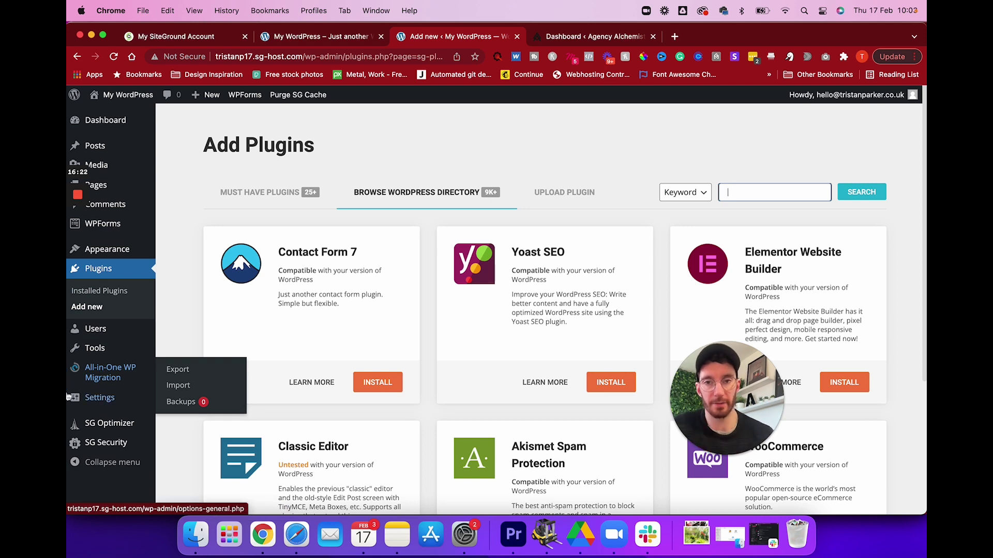
On the Agency Alchemist site, search 'wp migration' and install and activate All-in-One WP Migration.
click(591, 37)
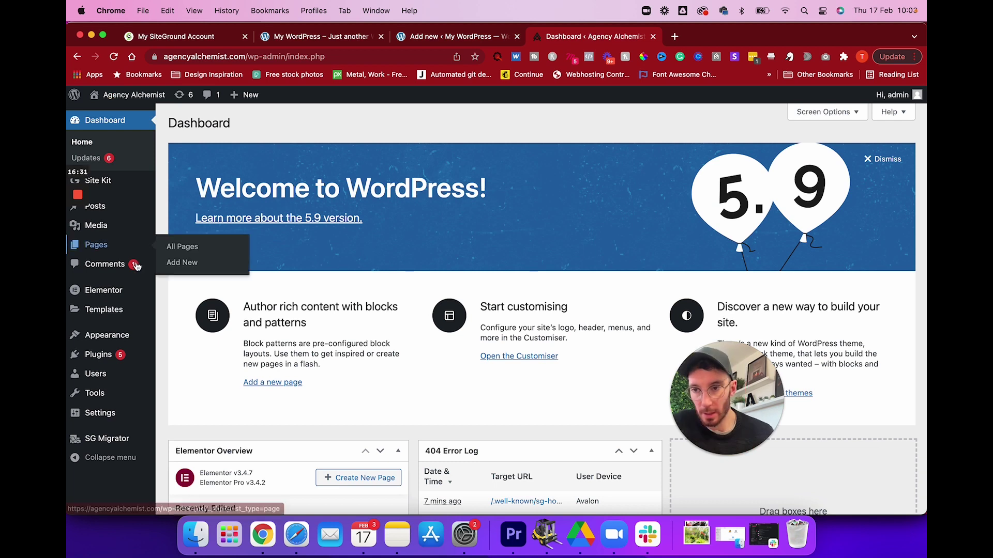
click(97, 358)
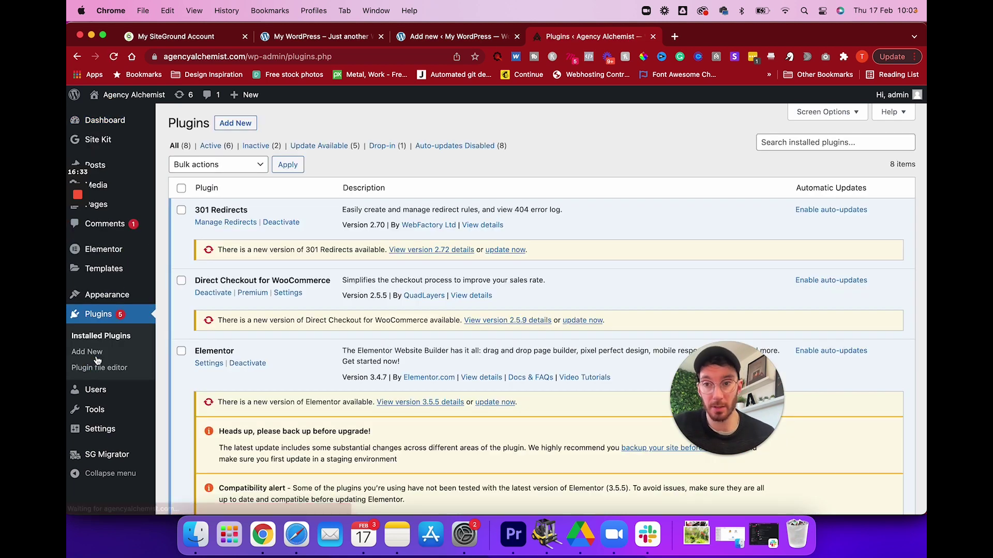
scroll(257, 347, down, 4)
scroll(261, 281, up, 5)
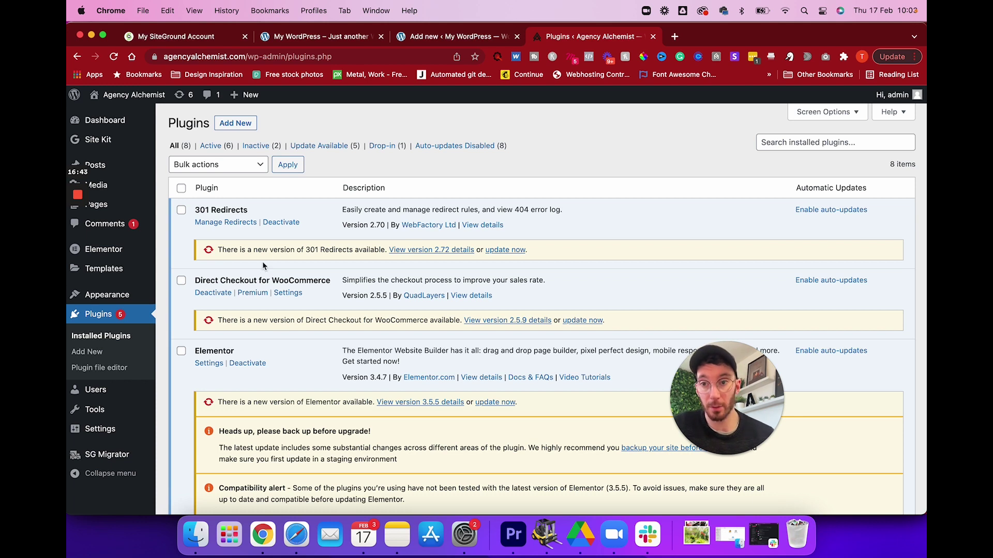
click(236, 126)
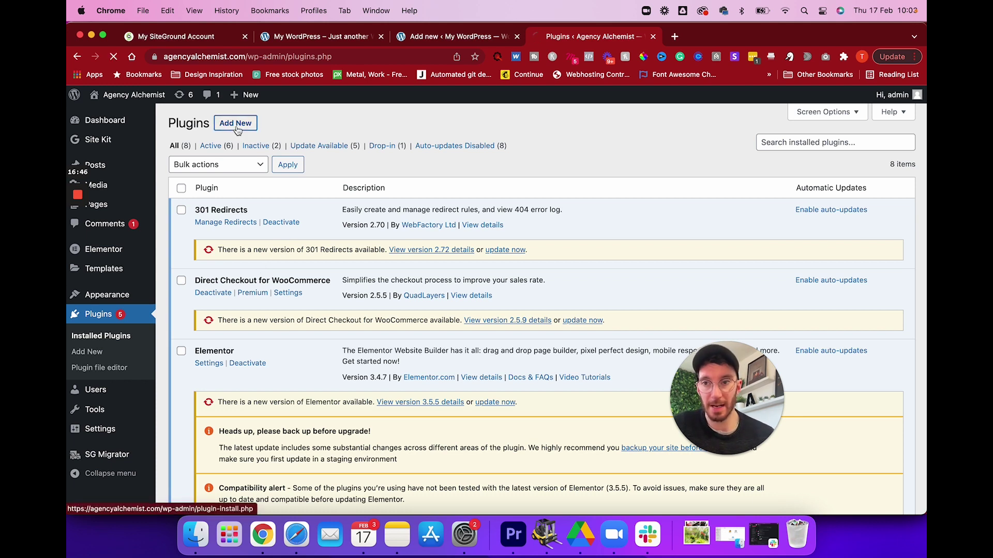
click(770, 156)
text(wp migration)
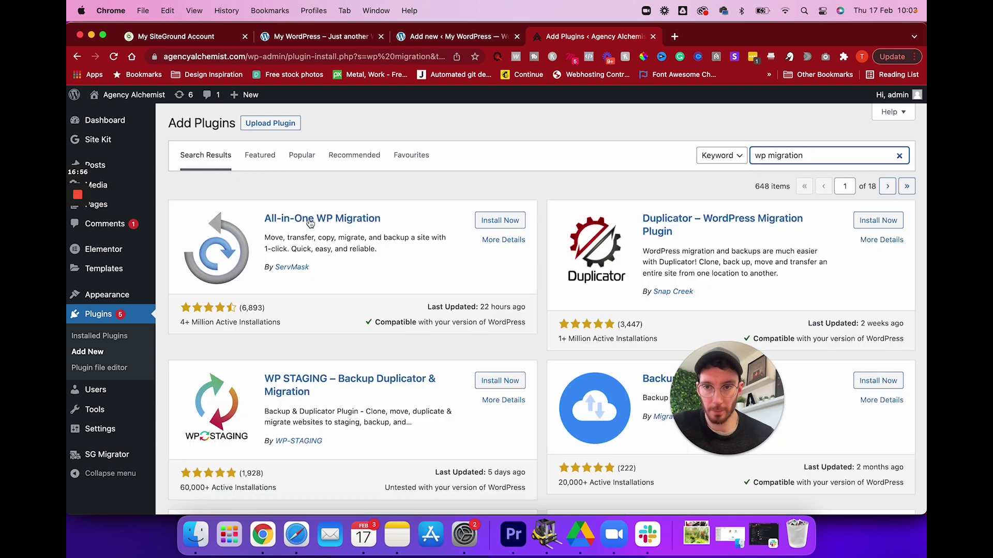
click(492, 221)
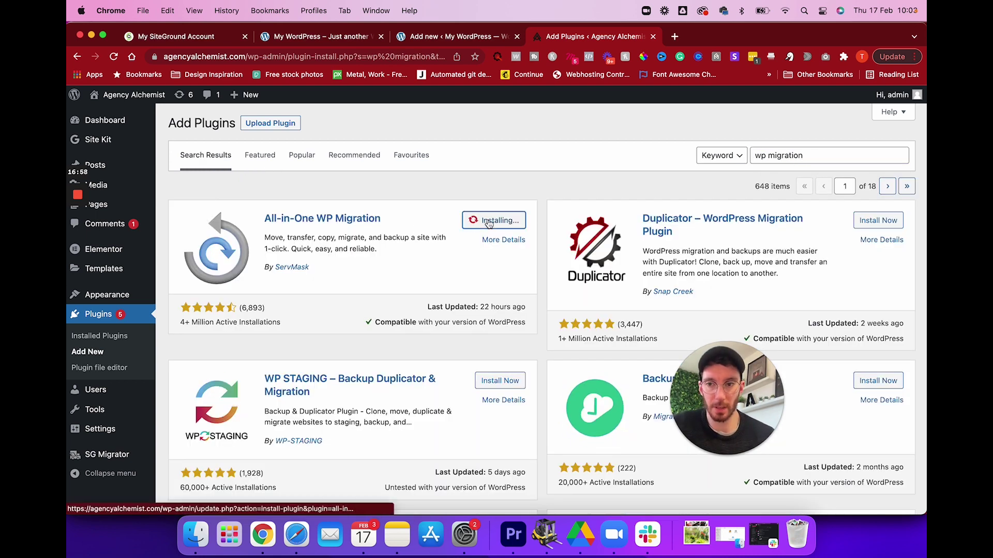
click(493, 221)
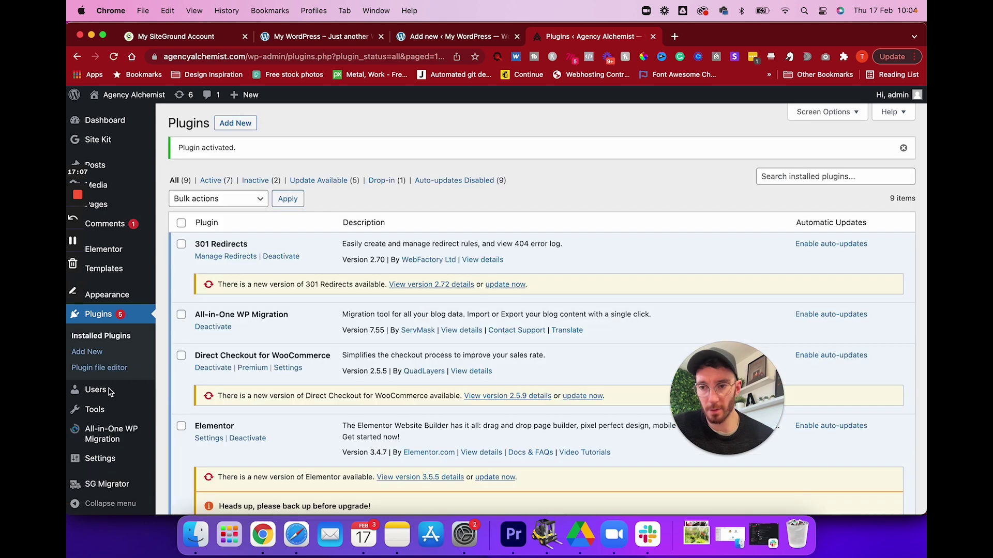
mouse_move(104, 437)
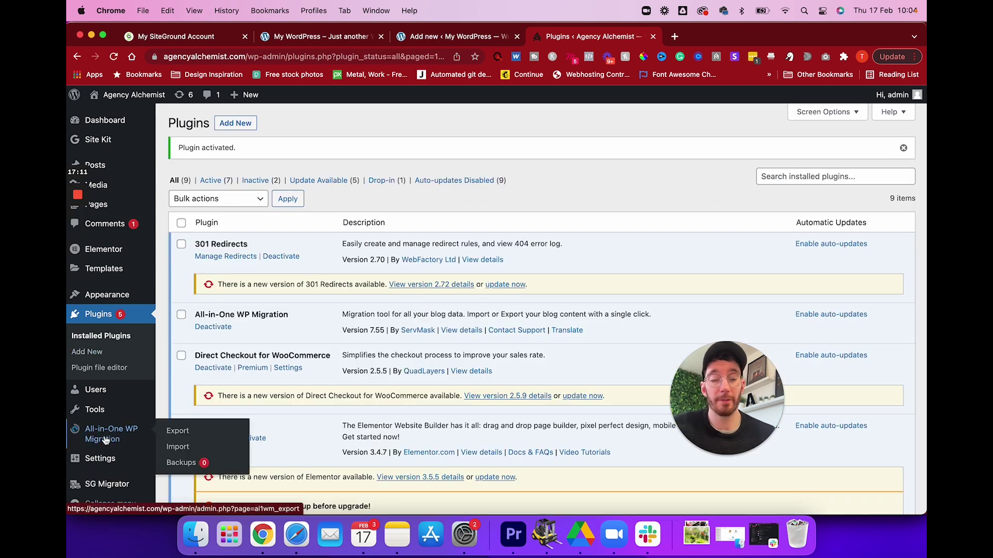
Export the Agency Alchemist site to a 225 MB file with All-in-One WP Migration and download it.
click(182, 432)
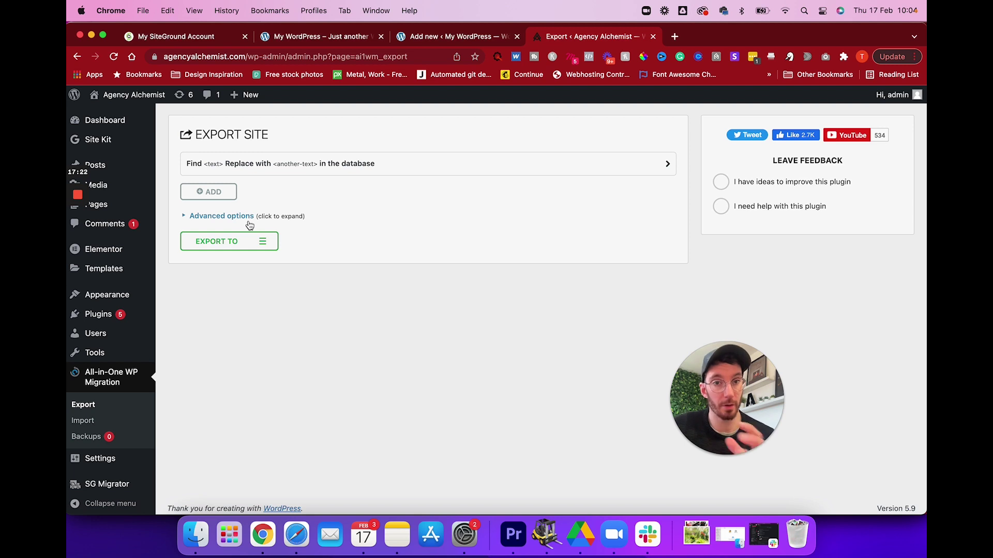
click(246, 247)
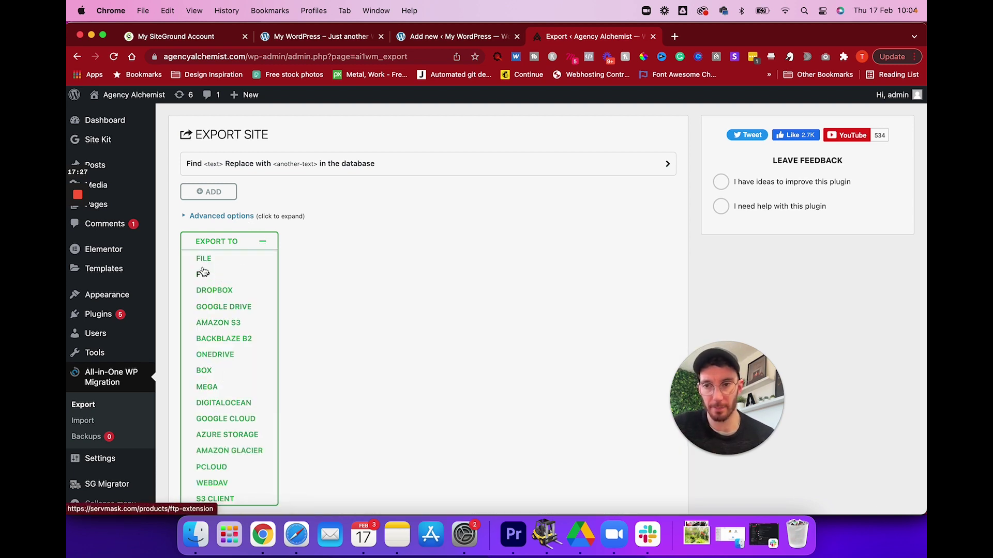
click(205, 259)
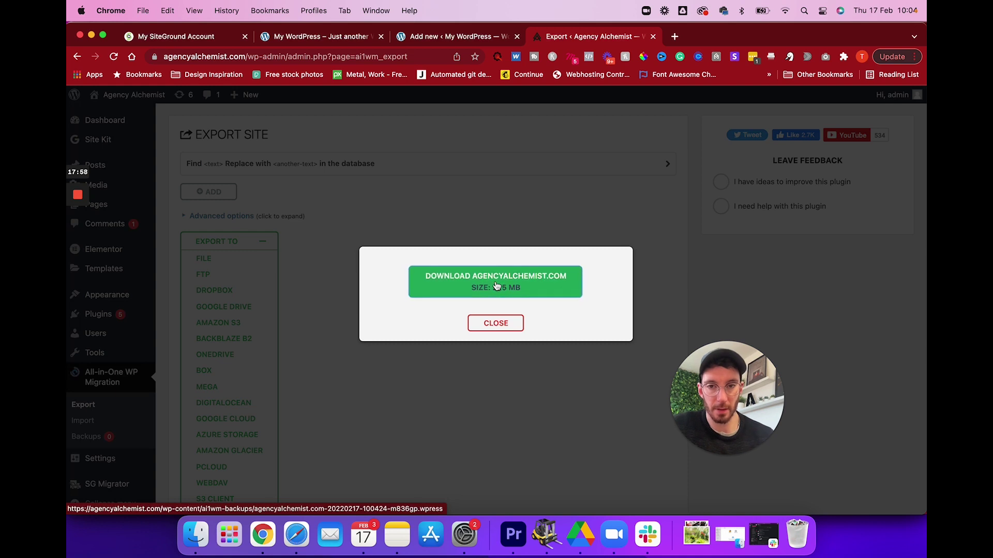
click(498, 288)
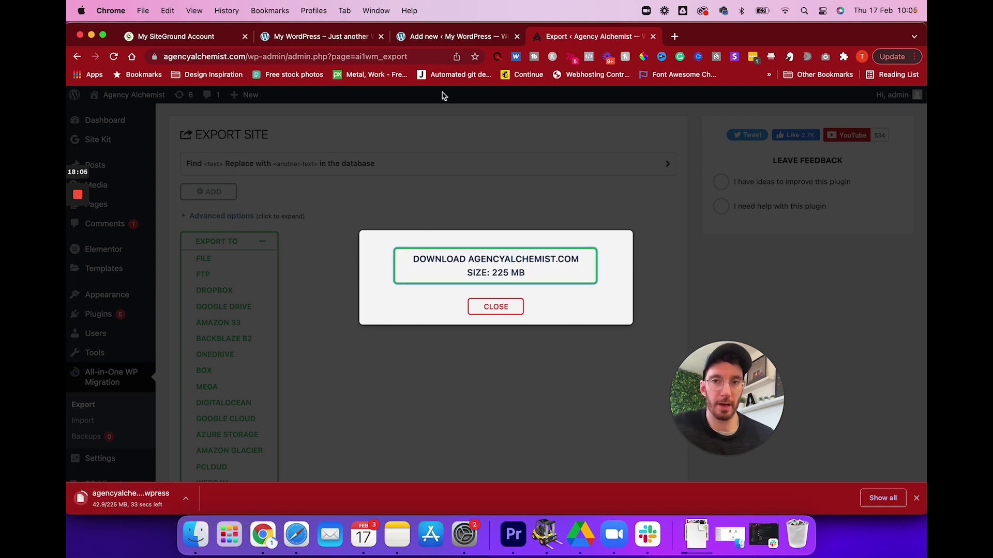
click(427, 41)
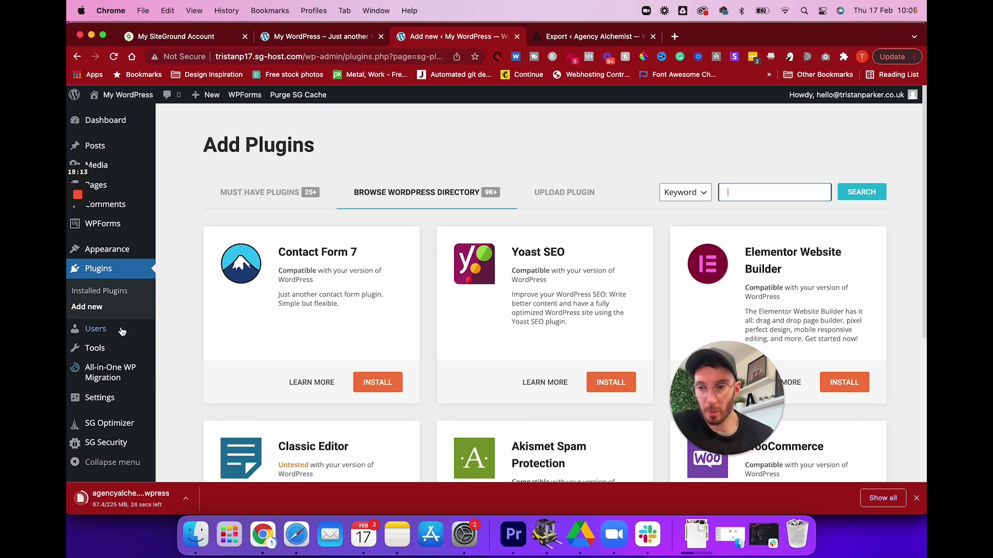
Open All-in-One WP Migration Import on the new site and compare its 256 MB limit with the backup size.
mouse_move(102, 376)
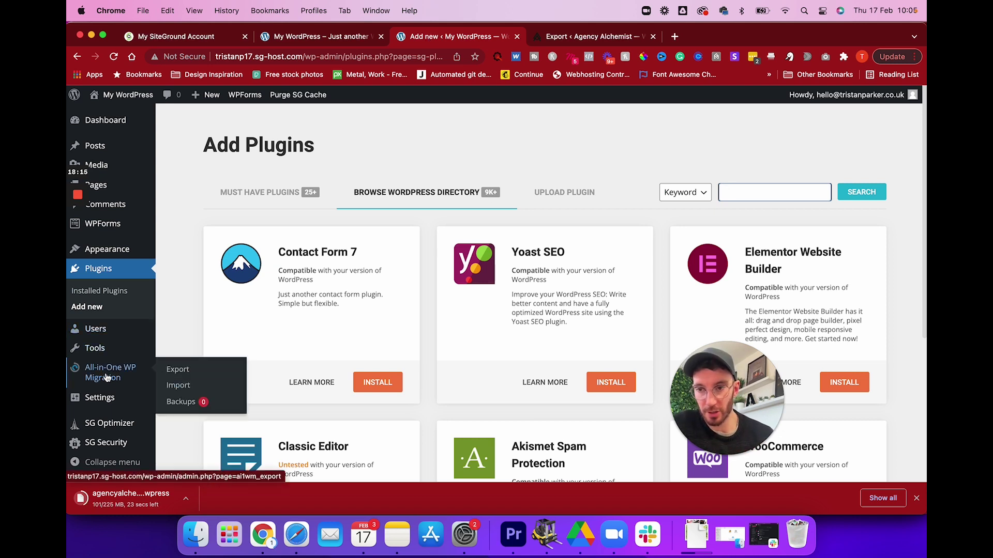
click(178, 387)
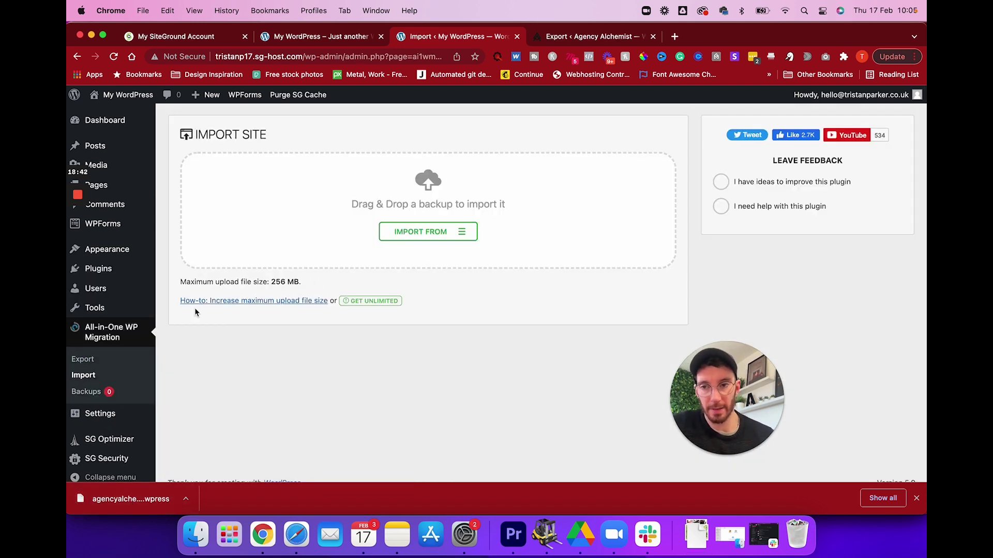
drag(307, 291, 184, 284)
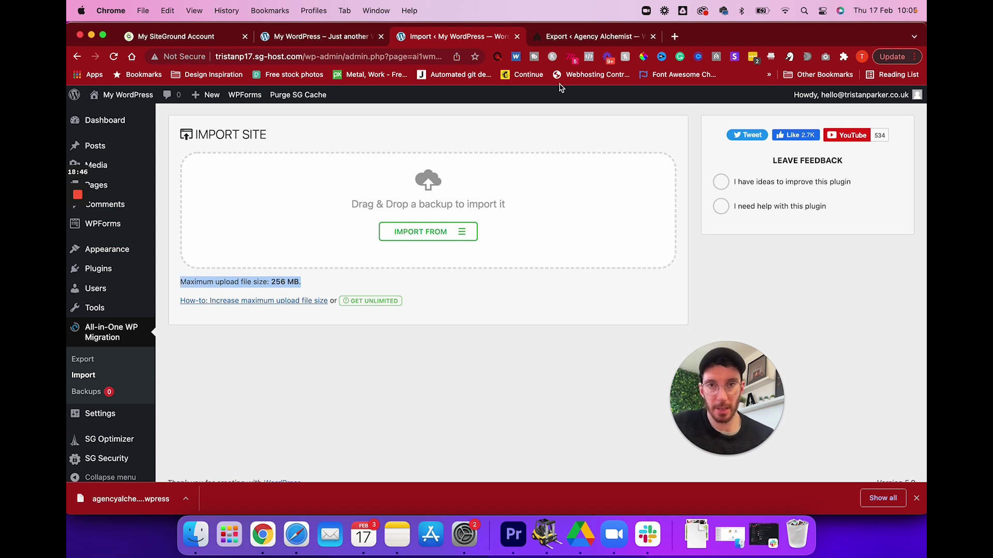
click(587, 36)
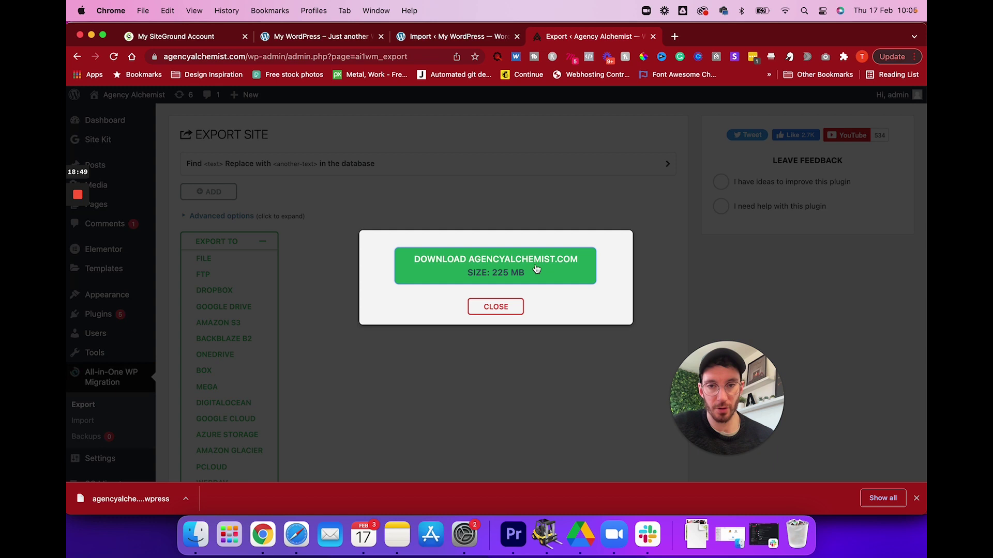
click(454, 36)
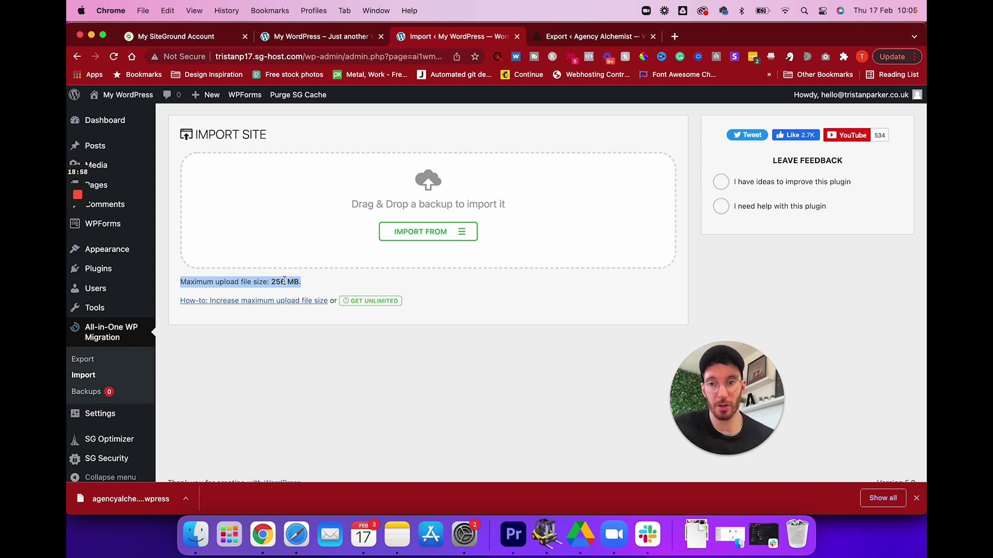
Import the downloaded .wpress backup from the Downloads folder into the new site's importer.
click(309, 286)
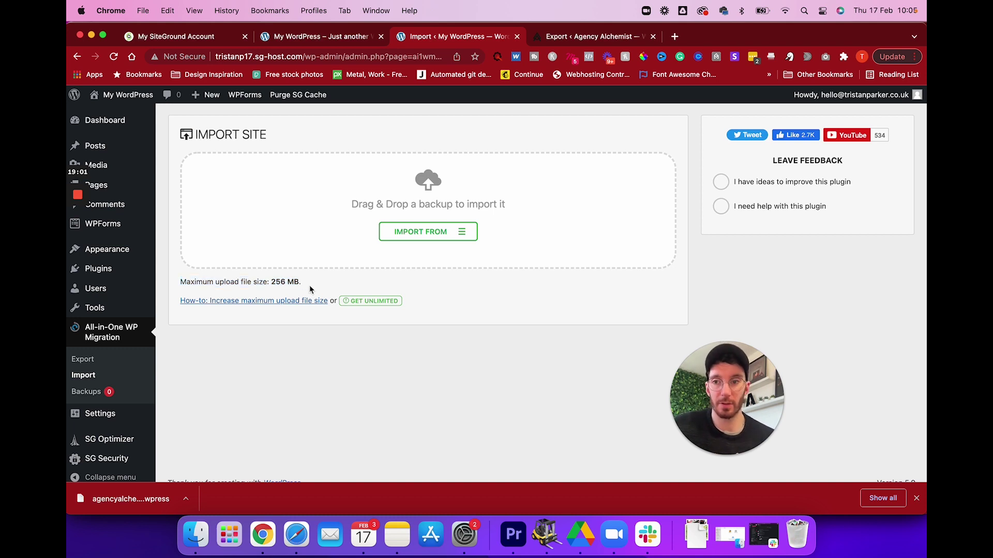
click(168, 37)
click(444, 37)
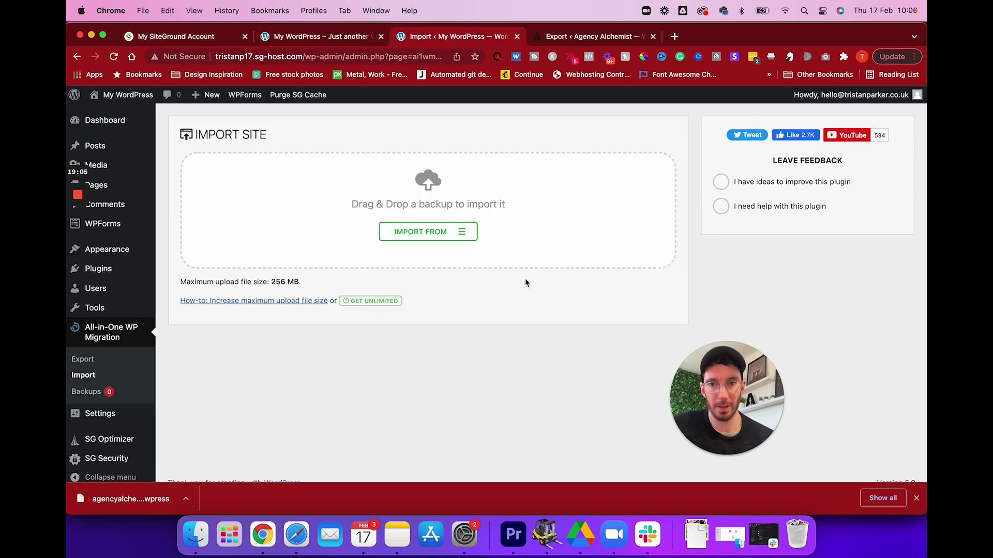
click(437, 234)
click(403, 251)
click(310, 215)
click(432, 193)
click(691, 370)
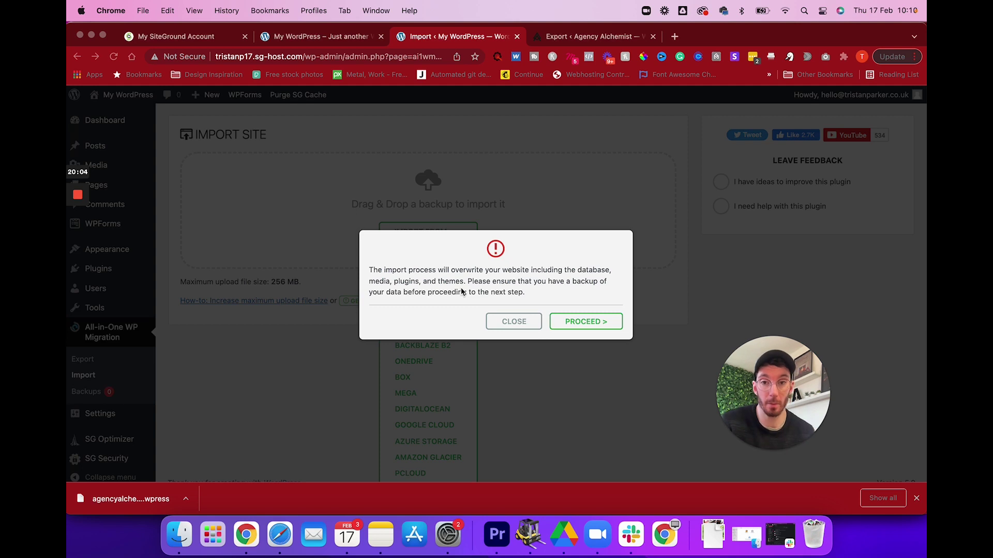
Confirm the overwrite so the backup import completes, then go to save the permalinks structure.
click(584, 324)
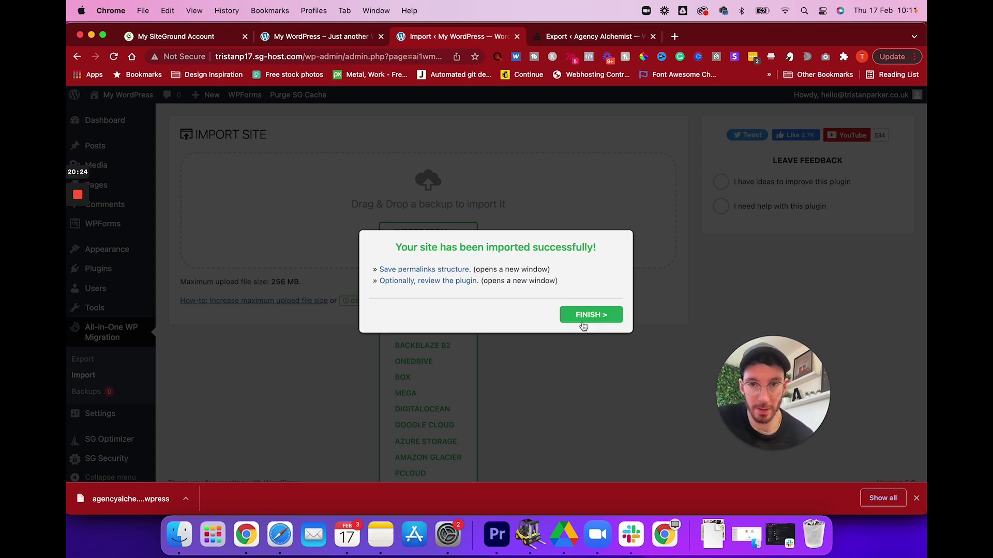
click(403, 274)
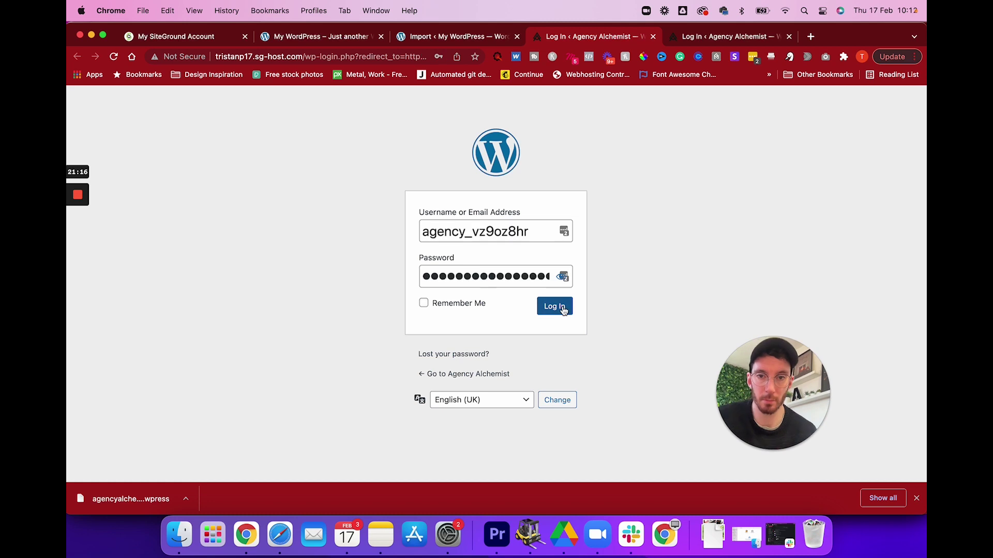
Log in to the imported site and save the Post name permalink structure.
click(562, 308)
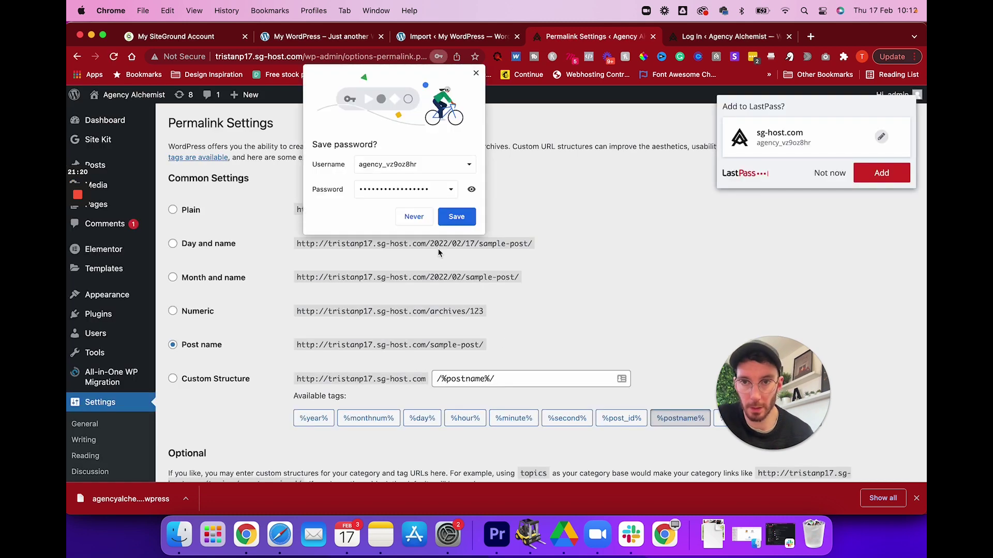
click(475, 73)
scroll(195, 362, down, 5)
click(194, 421)
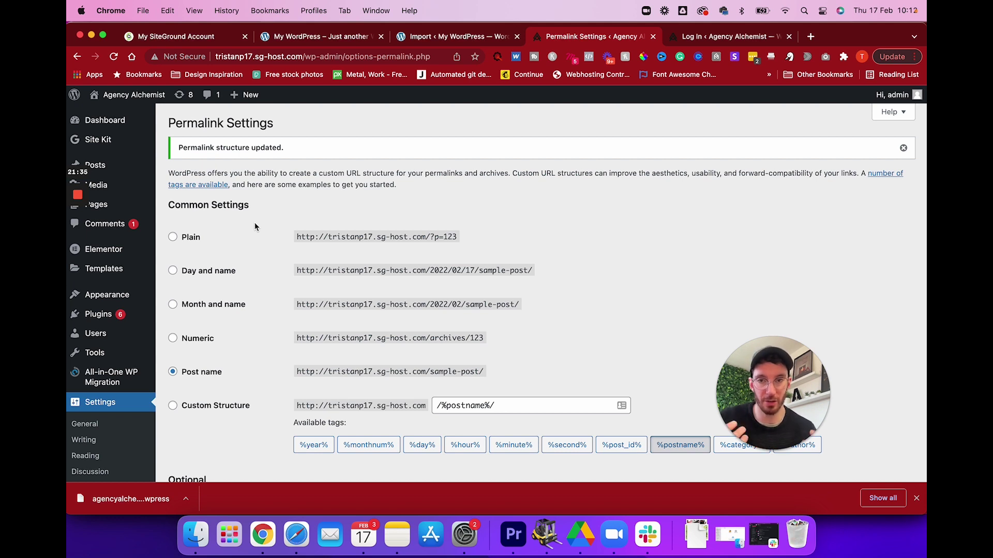
mouse_move(137, 106)
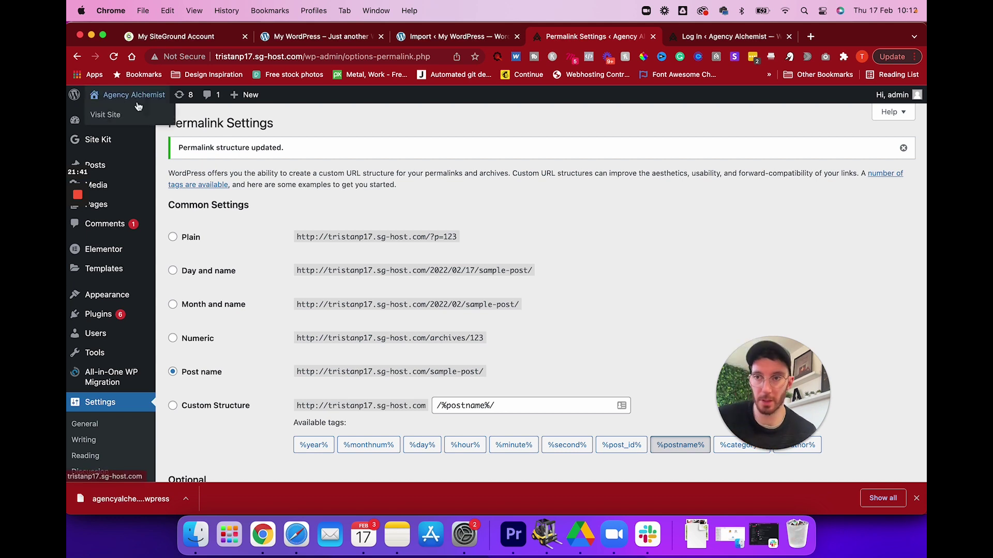
Reload the imported homepage on the temporary domain and test its ENROLL HERE link.
click(109, 114)
scroll(383, 169, down, 10)
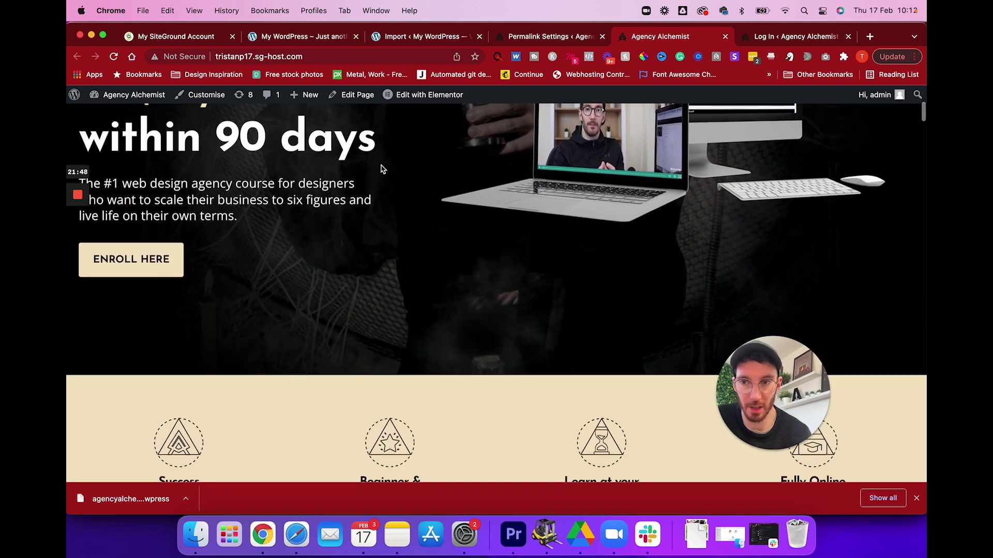
scroll(383, 169, up, 10)
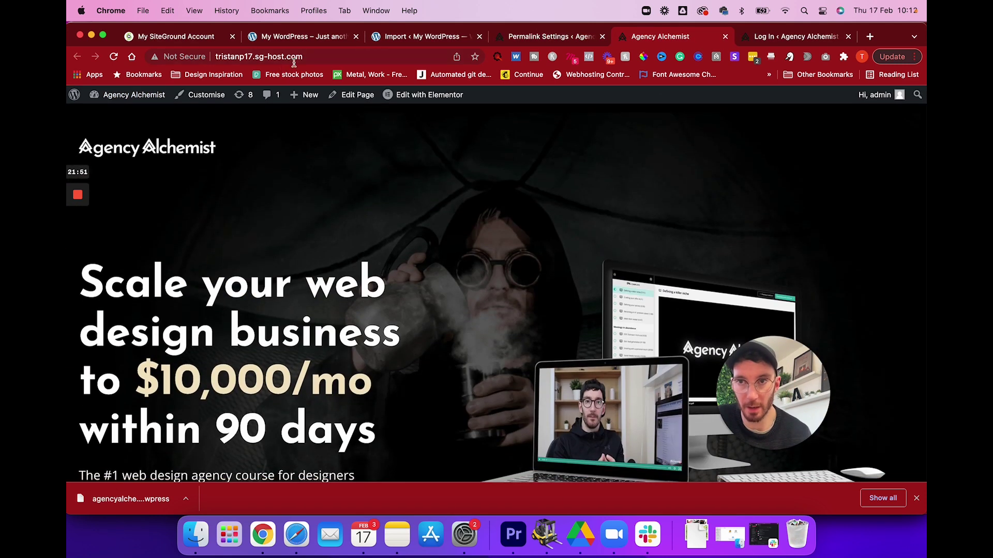
click(292, 58)
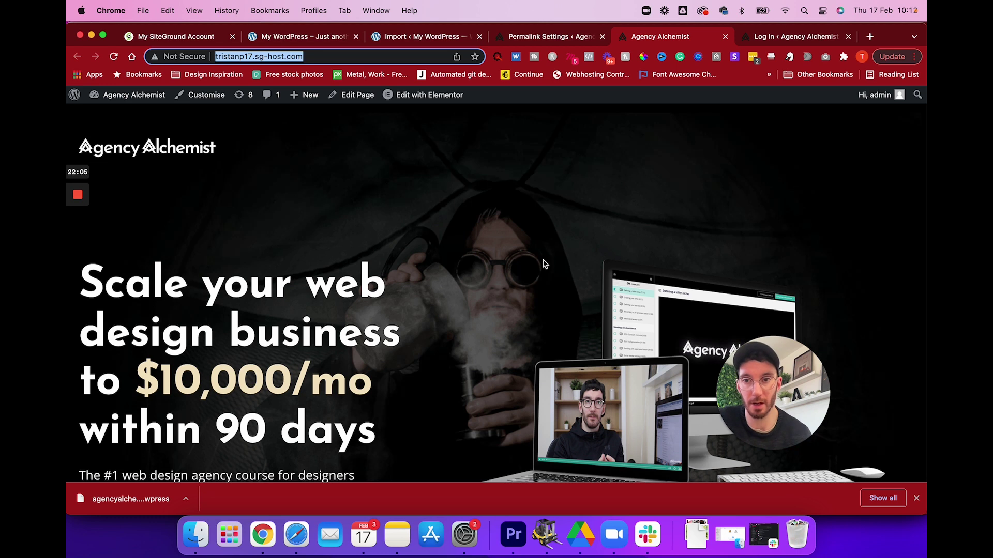
key(Return)
scroll(450, 265, down, 6)
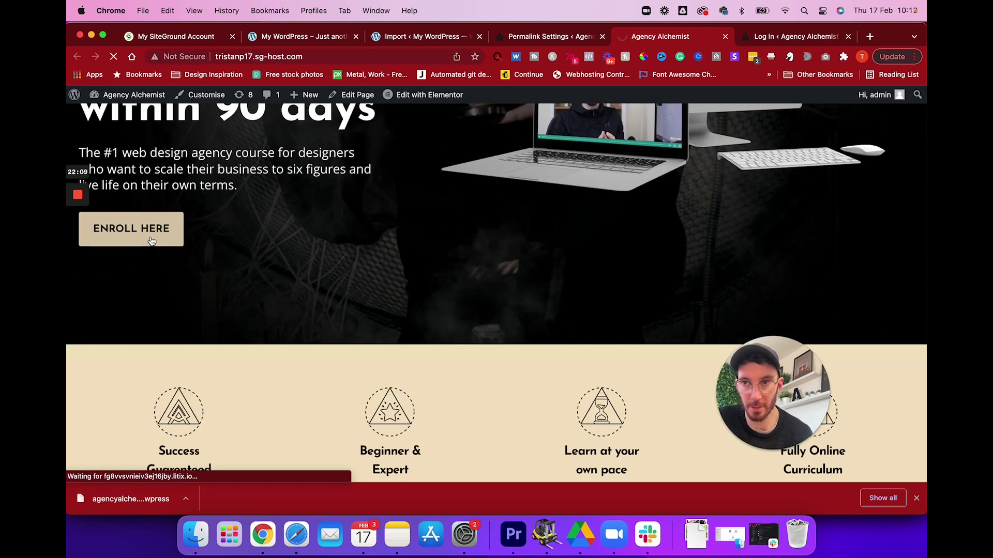
click(151, 242)
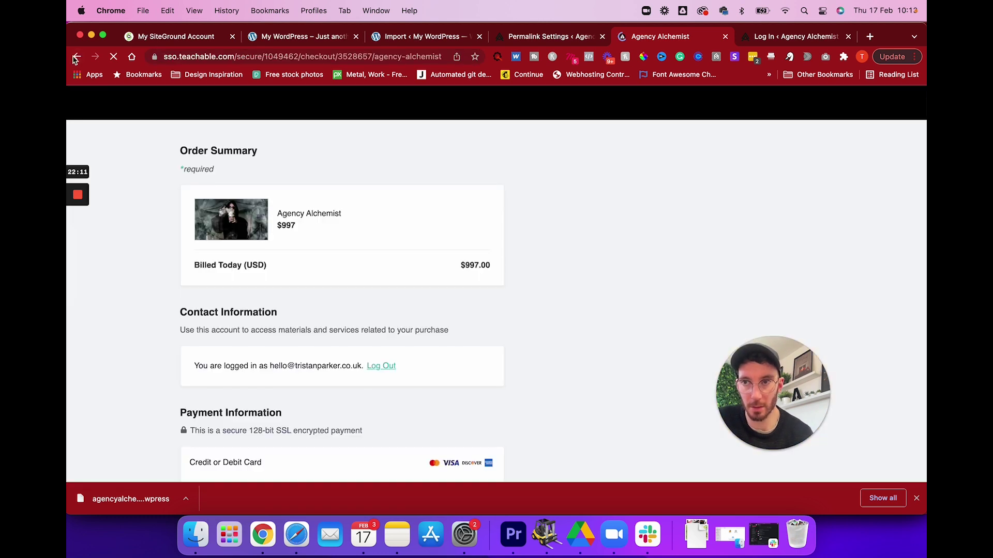
click(77, 57)
Return through the admin dashboard to Permalink Settings showing the /%postname%/ structure.
mouse_move(122, 97)
click(115, 116)
mouse_move(146, 239)
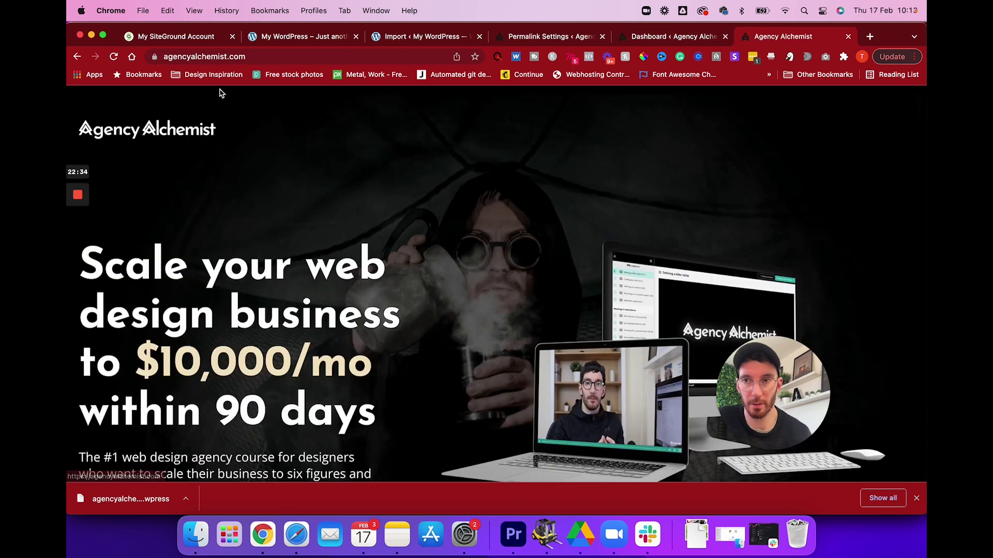
click(224, 57)
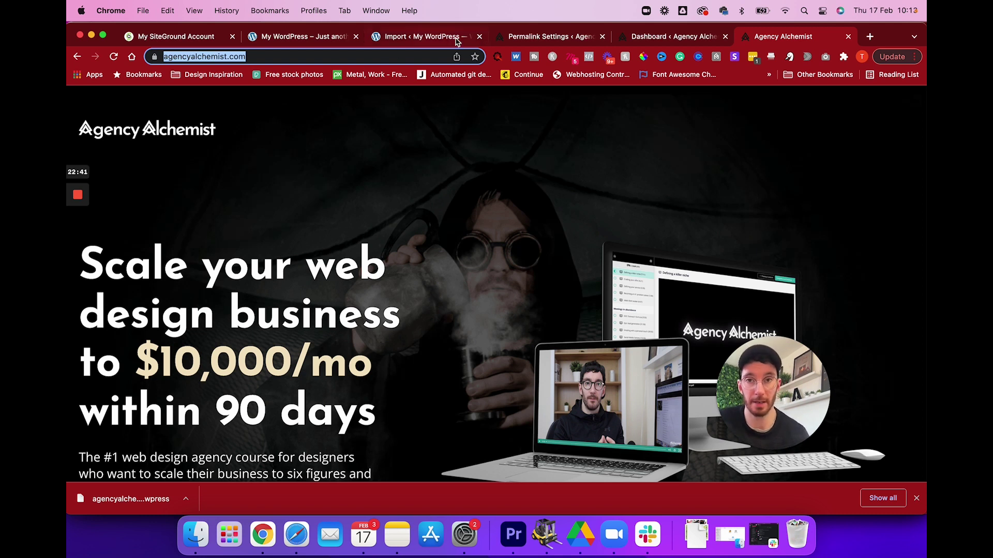
click(519, 37)
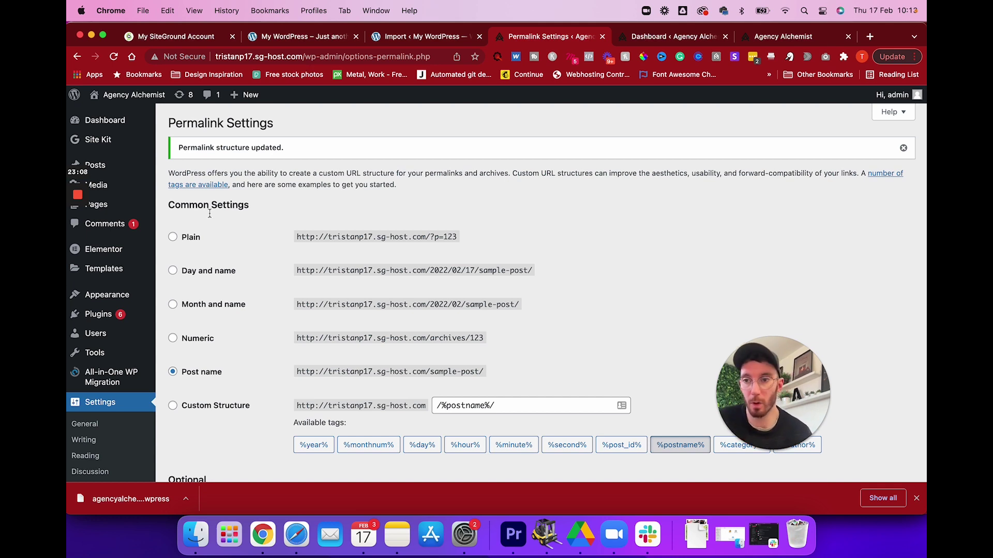
mouse_move(73, 252)
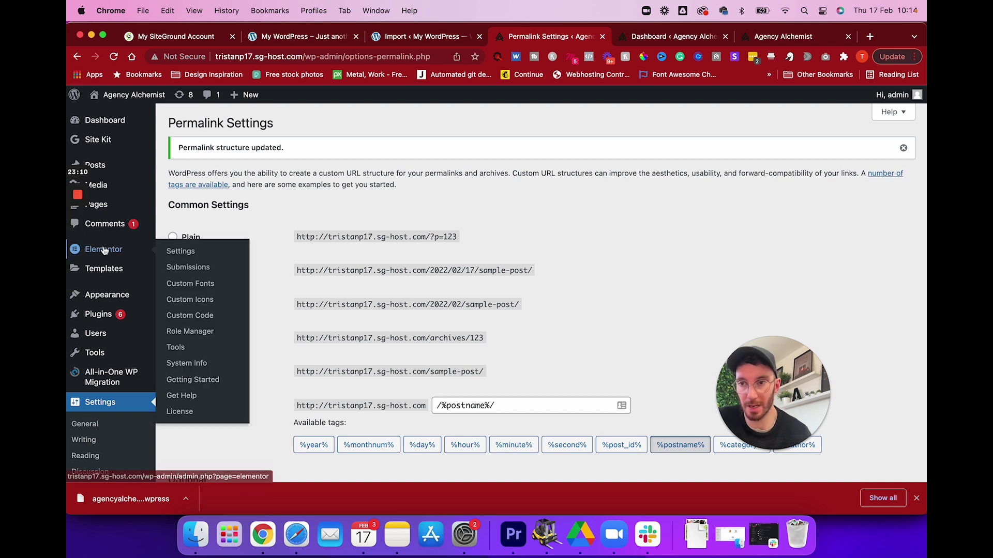
In Elementor Tools > Replace URL, enter the live agencyalchemist.com URL as old and tristanp17.sg-host.com as new.
click(176, 347)
click(248, 163)
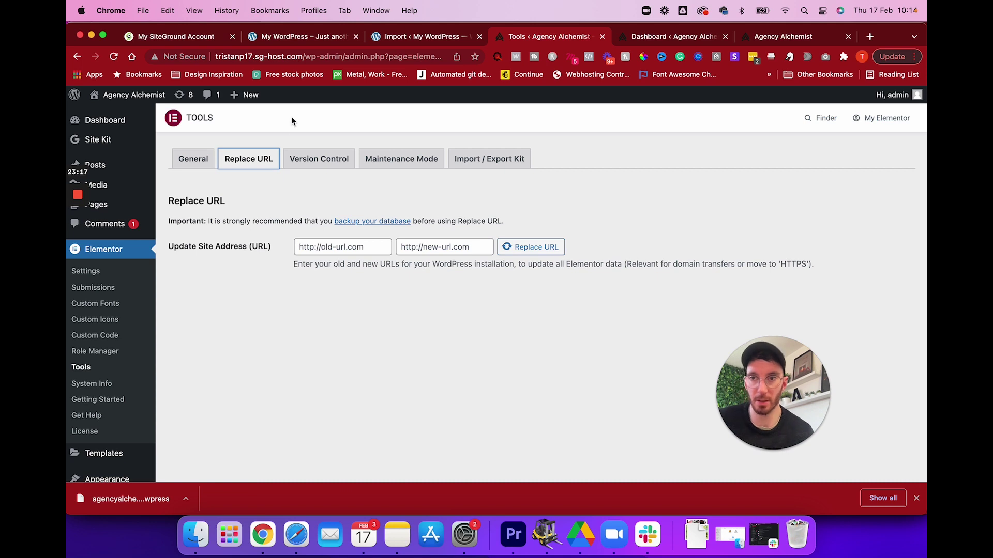
click(682, 38)
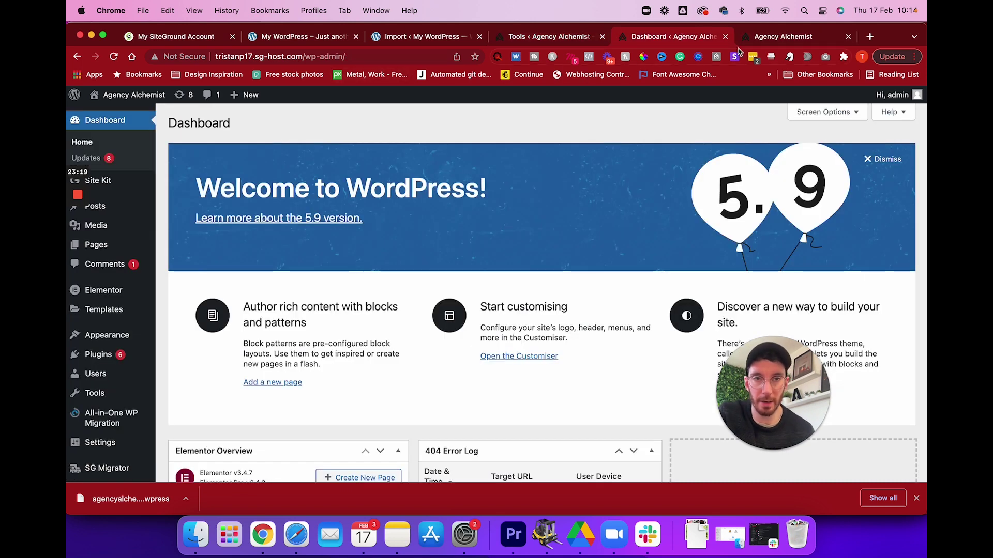
click(772, 37)
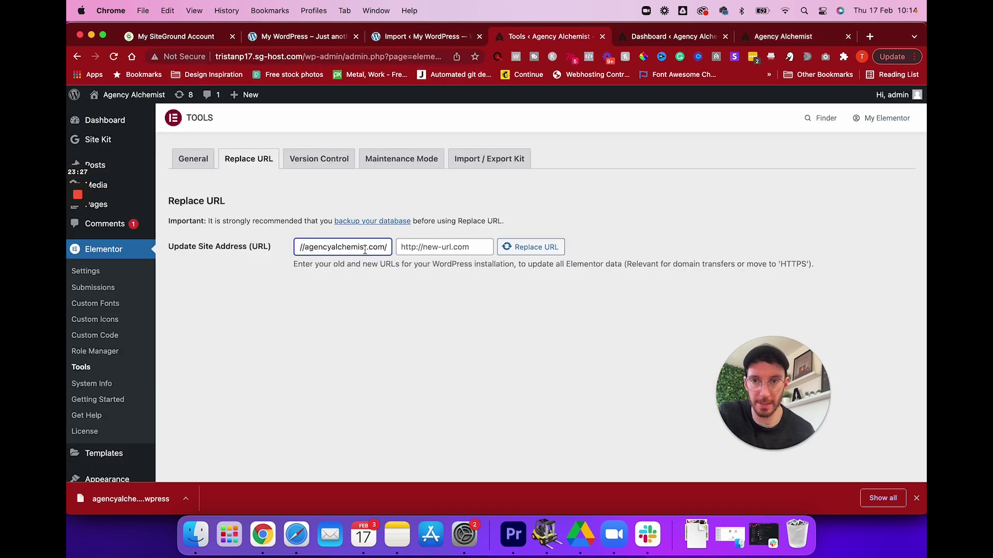
drag(357, 261, 287, 254)
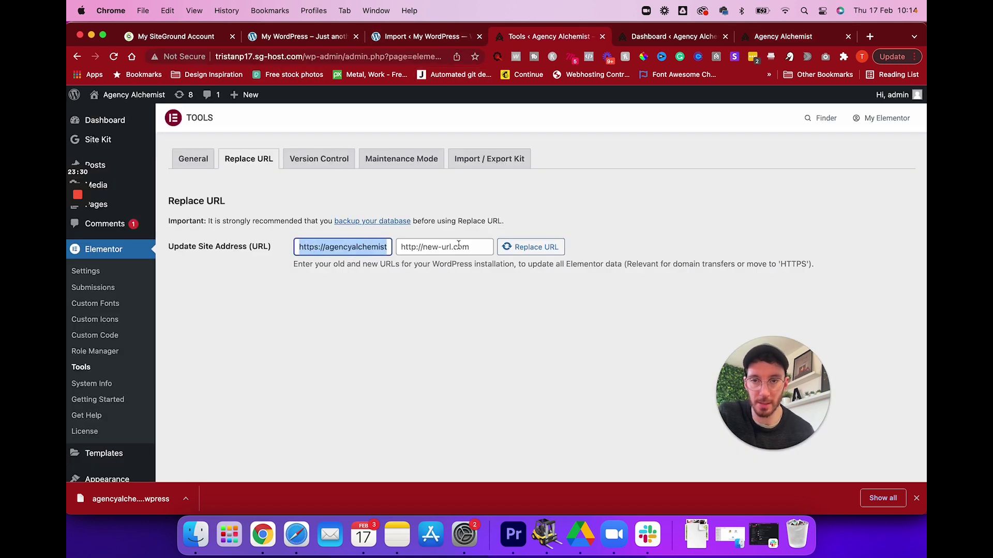
click(431, 246)
drag(303, 57, 173, 58)
key(super+c)
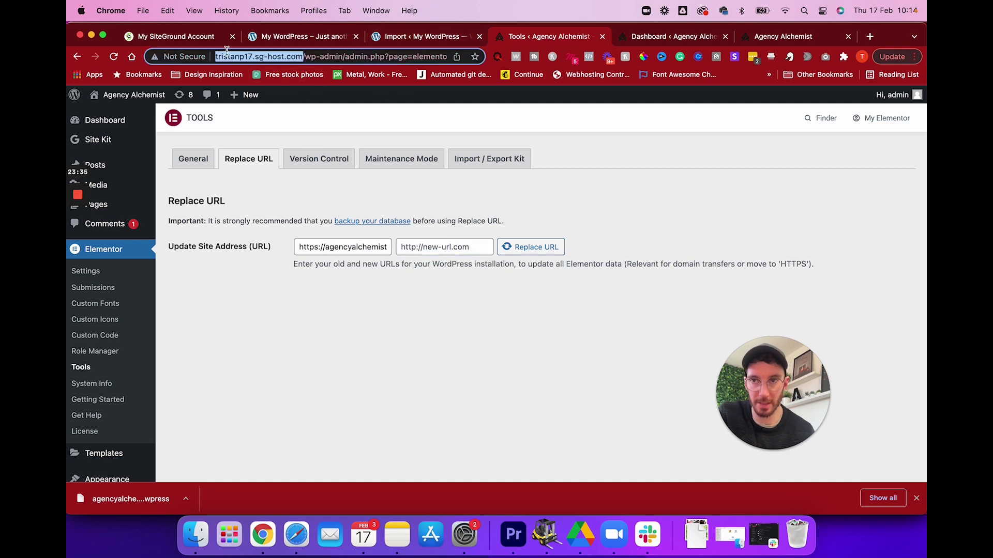
click(409, 248)
key(super+v)
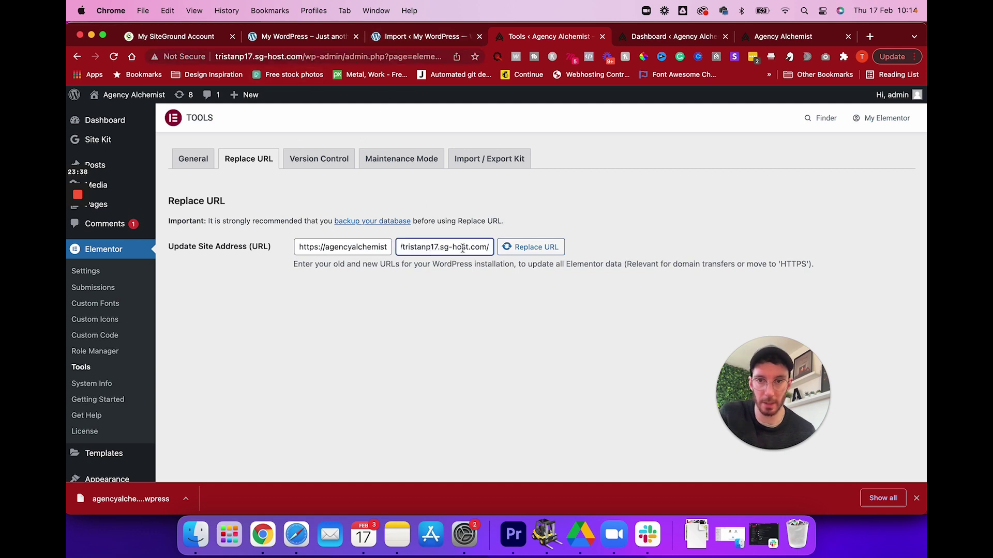
Run the Elementor URL replacement, dismiss the 0 rows affected notice, and recheck the old URL.
drag(463, 248, 380, 247)
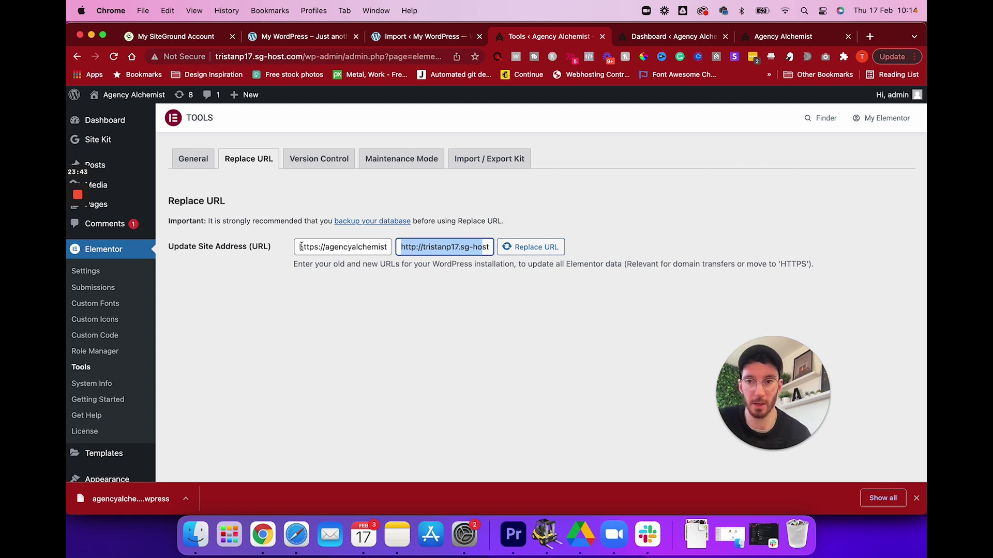
drag(300, 247, 394, 248)
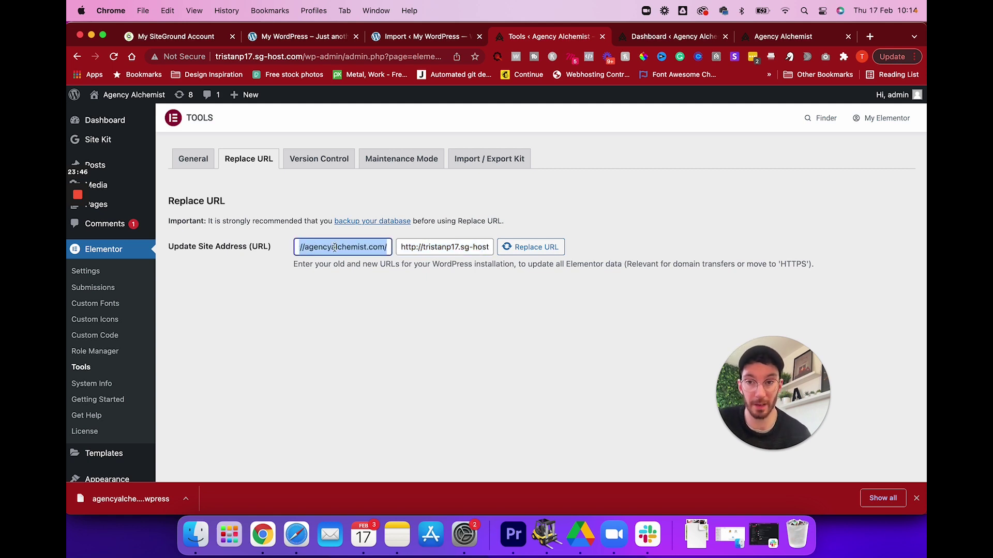
click(334, 248)
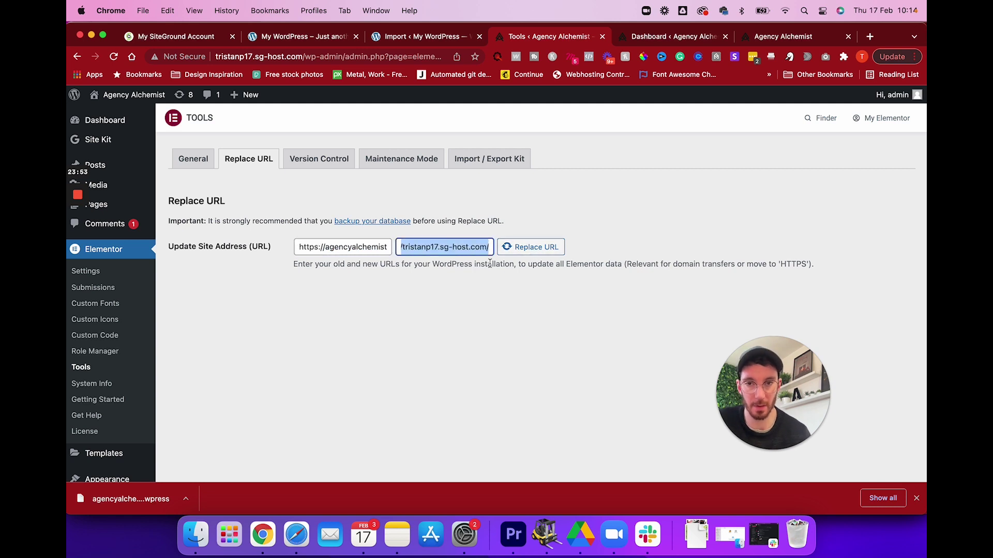
click(531, 248)
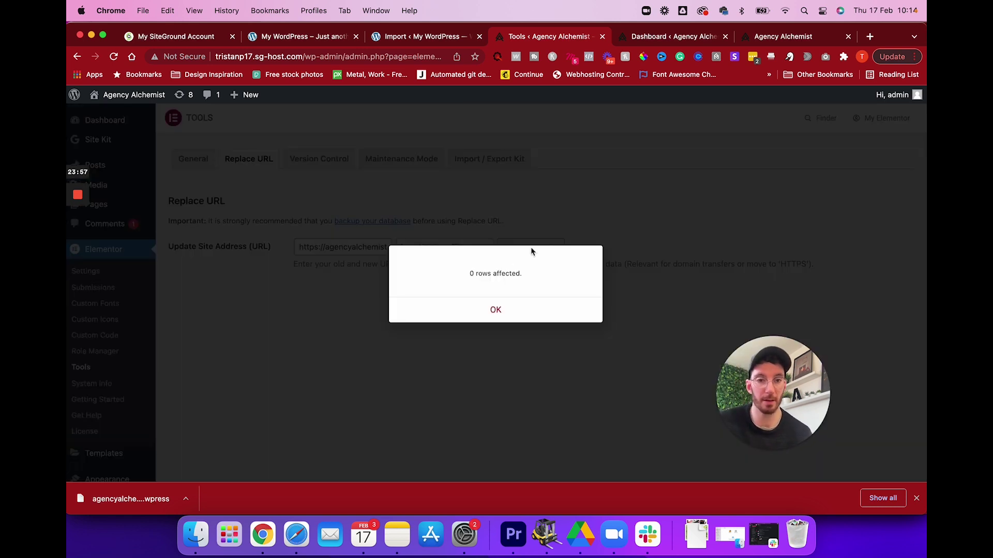
click(498, 309)
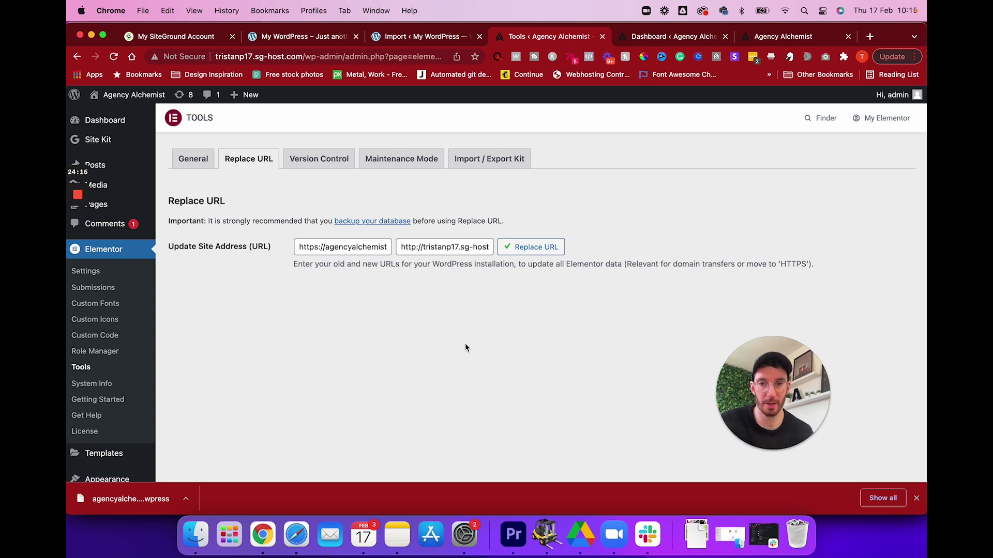
drag(302, 249, 410, 248)
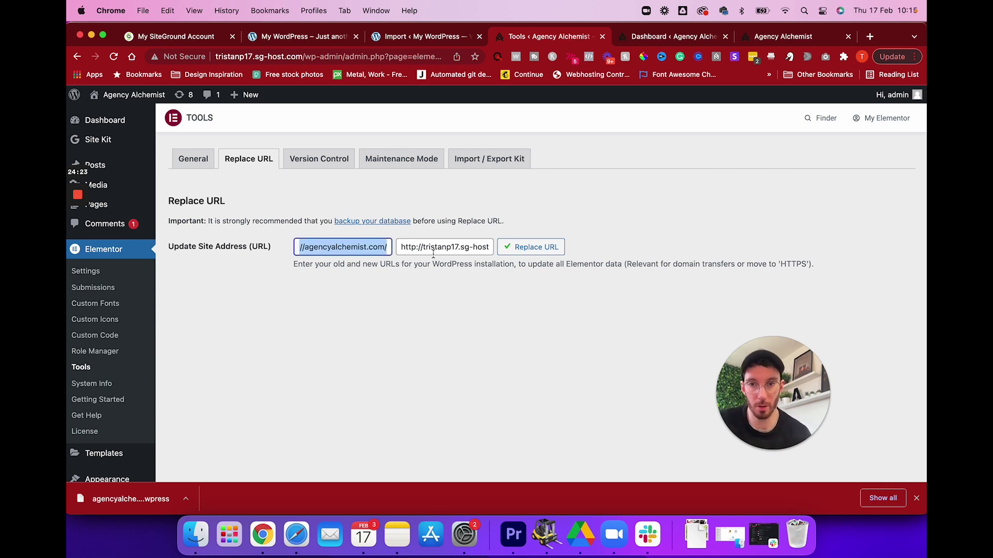
click(430, 251)
click(450, 325)
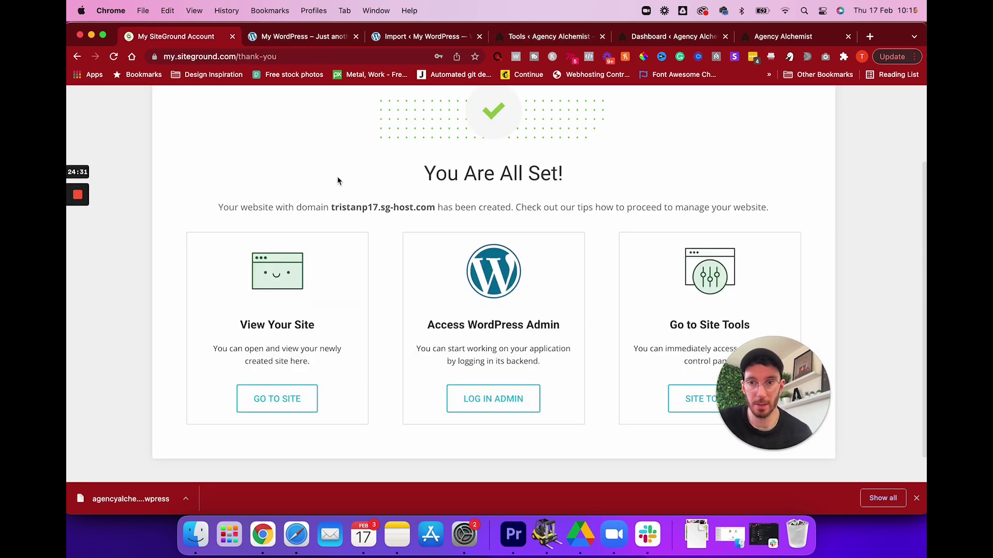
Open the WEBSITES tab listing tristanp17.sg-host.com, agencyalchemist.com and tristanparker.co.uk.
scroll(337, 180, up, 3)
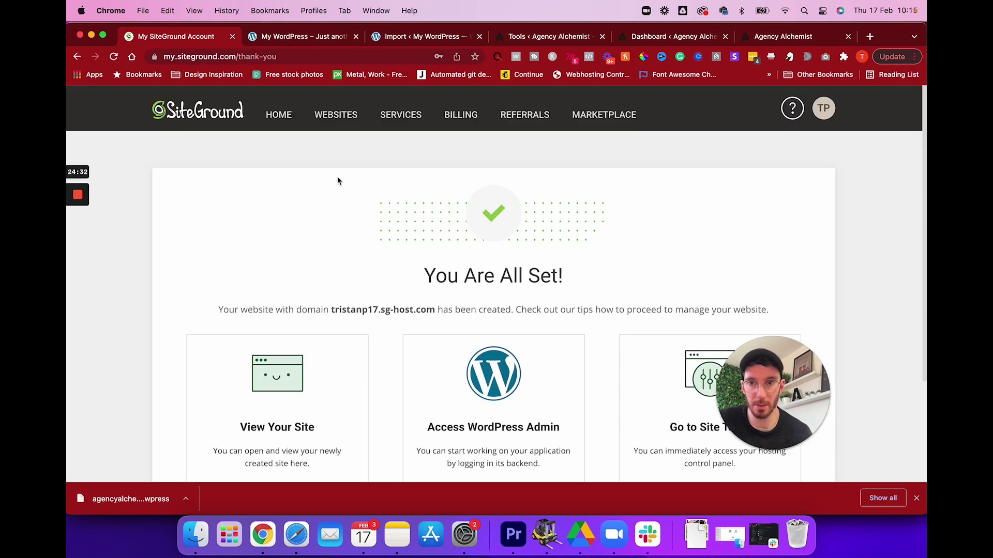
click(334, 118)
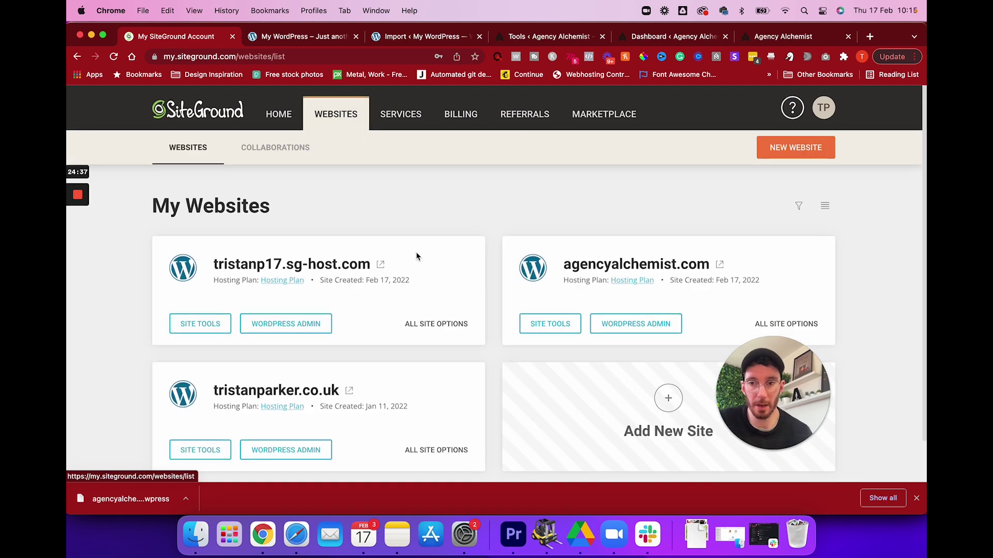
scroll(253, 372, down, 1)
scroll(260, 250, up, 1)
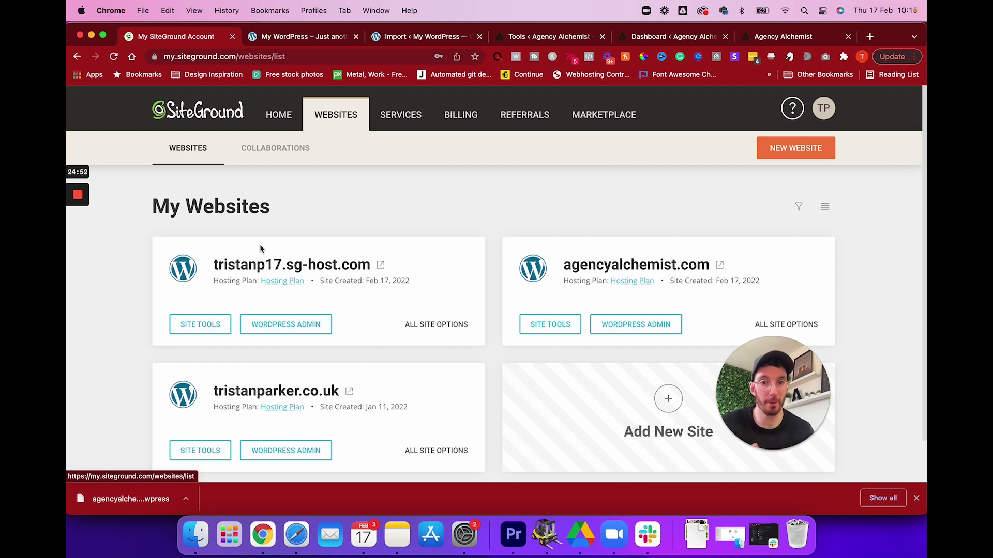
scroll(275, 230, down, 1)
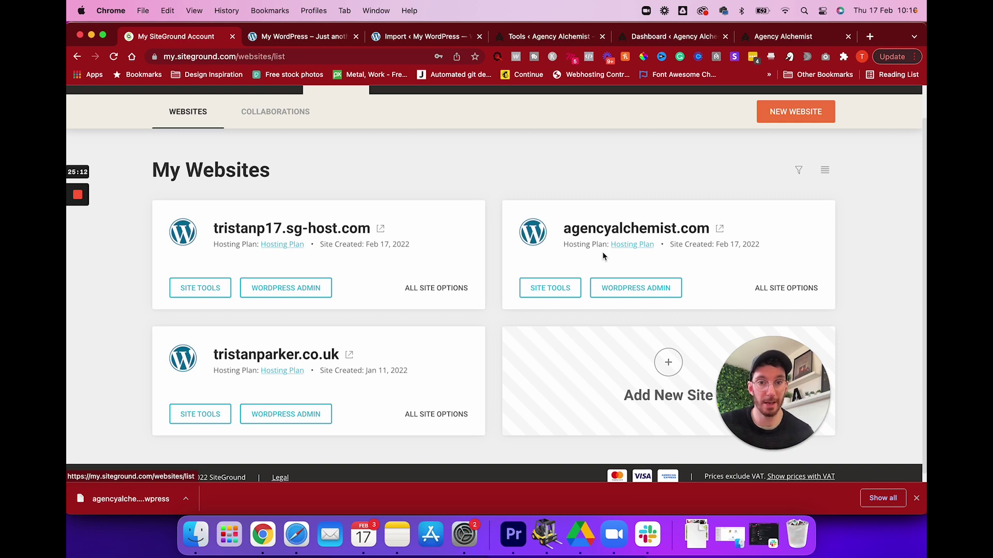
Open the live agencyalchemist.com site in a new tab and locate tristanp17.sg-host.com in the websites list.
click(719, 229)
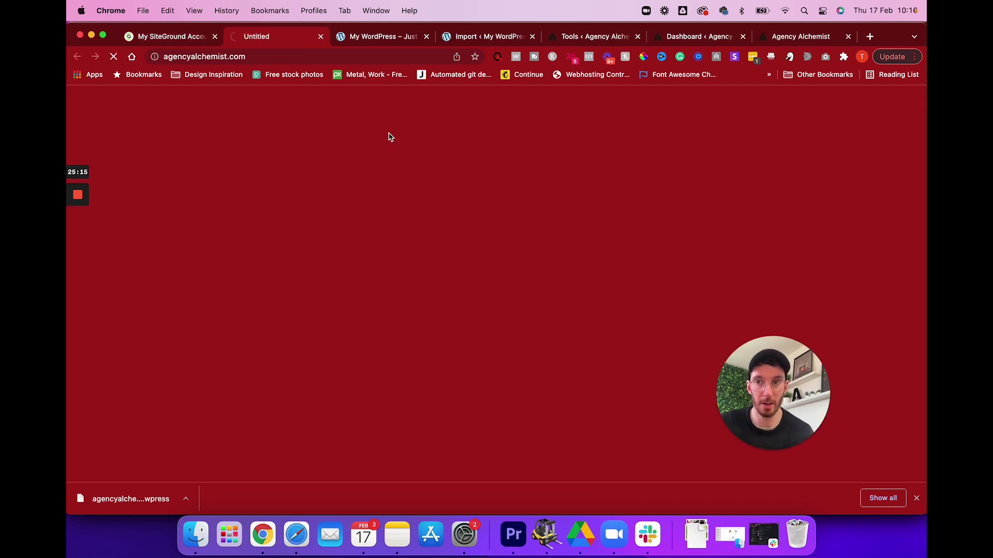
click(153, 35)
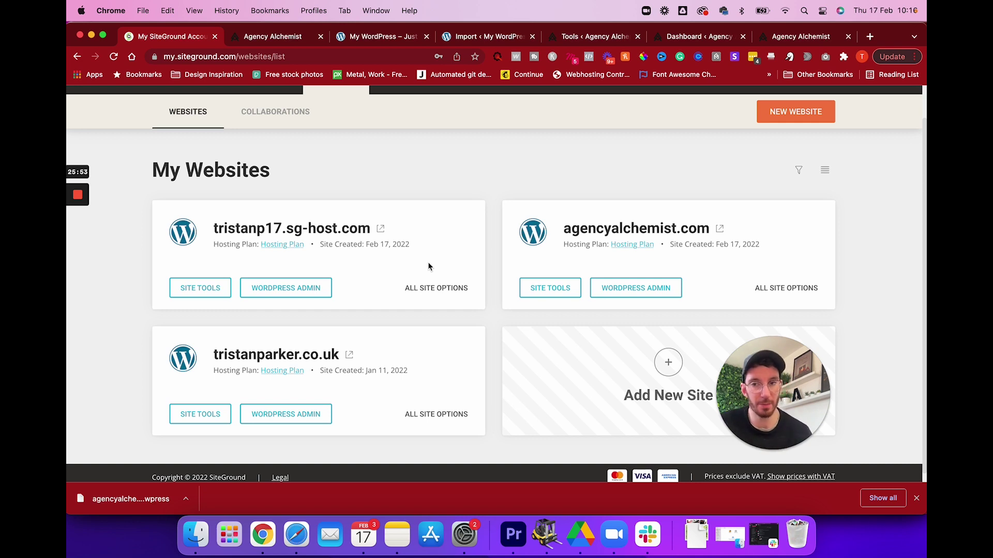
drag(217, 228, 370, 227)
click(374, 215)
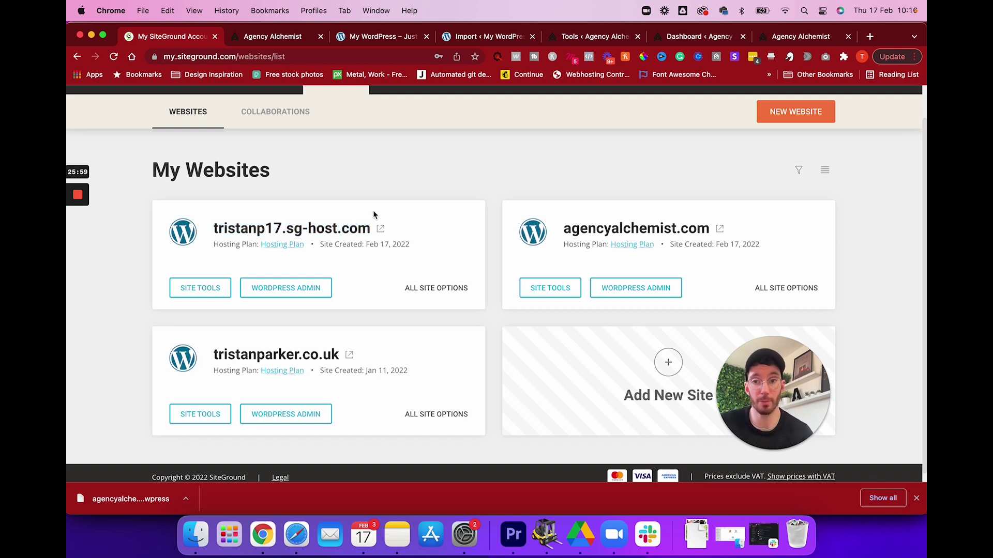
drag(214, 228, 369, 228)
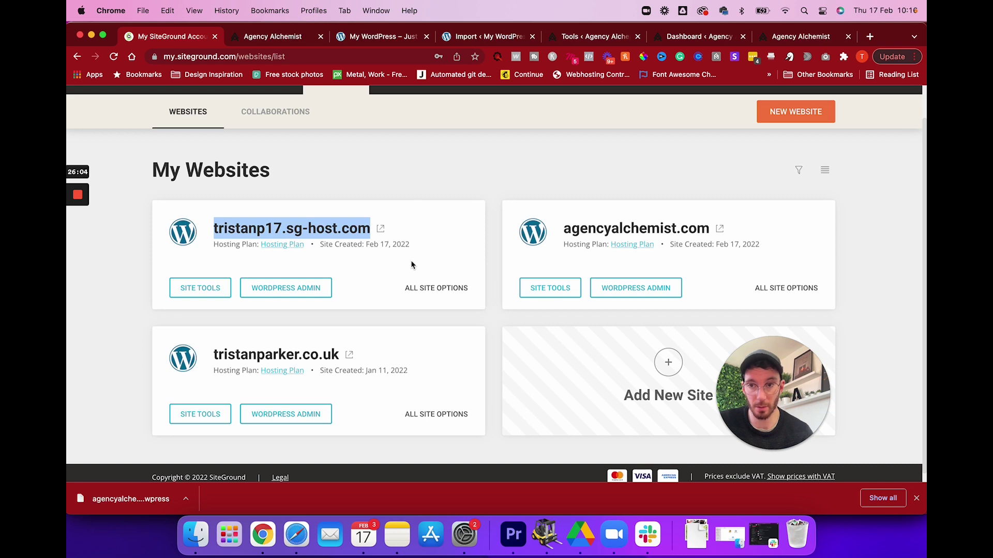
Open Change Primary Domain from the tristanp17.sg-host.com site's options menu.
click(422, 286)
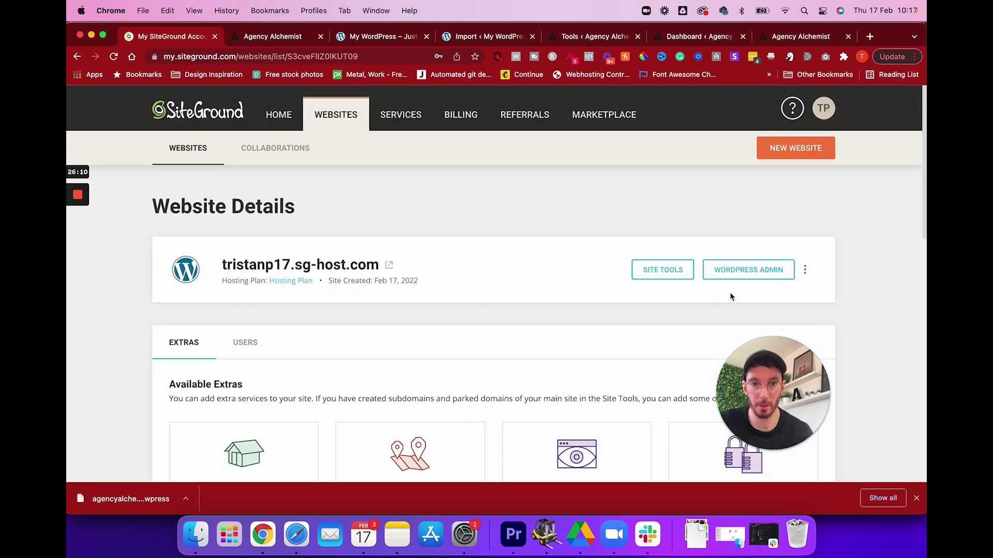
click(804, 269)
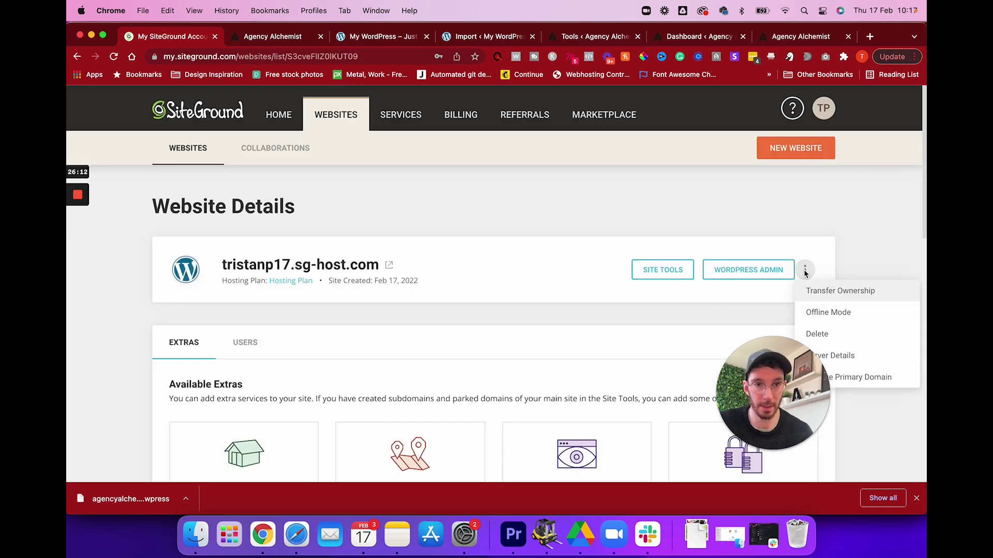
click(857, 378)
click(283, 278)
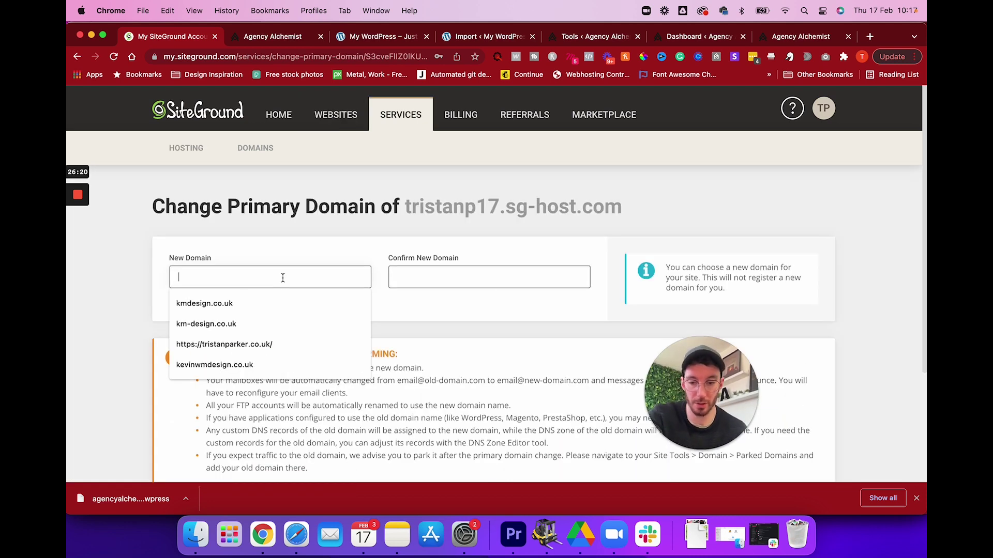
Enter agencyalchemist.com as the new primary domain and submit, hitting the 'already have a record' error.
text(agencyalchemist.com)
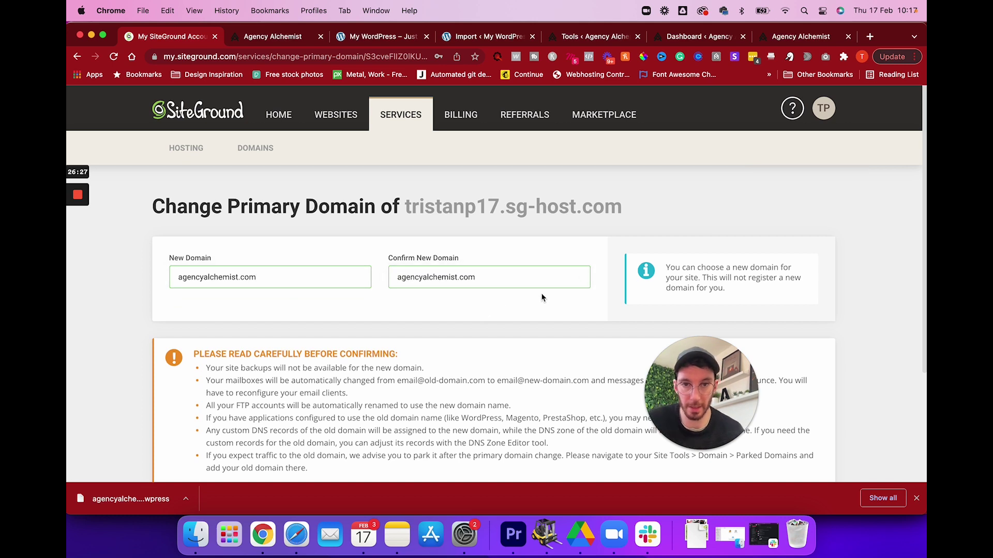
scroll(581, 277, down, 3)
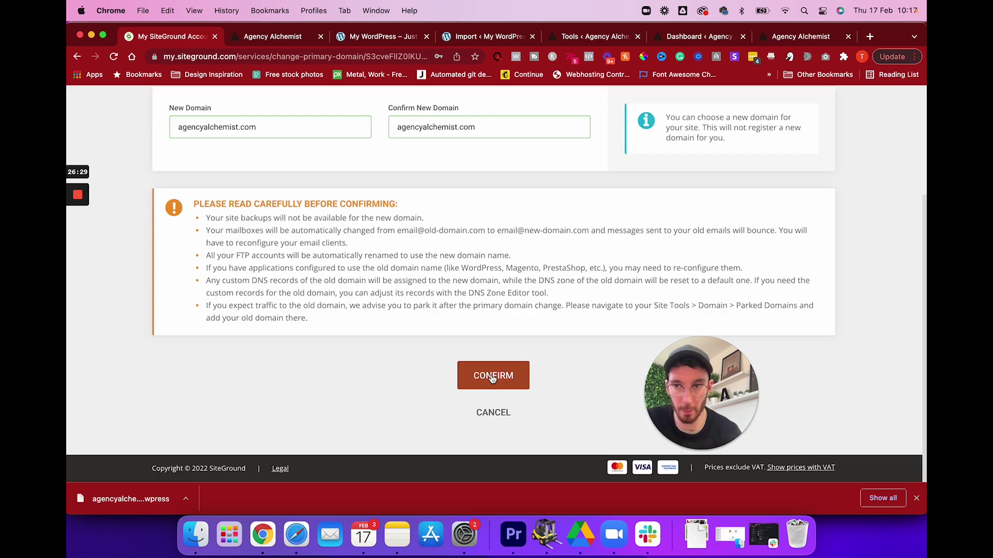
click(492, 376)
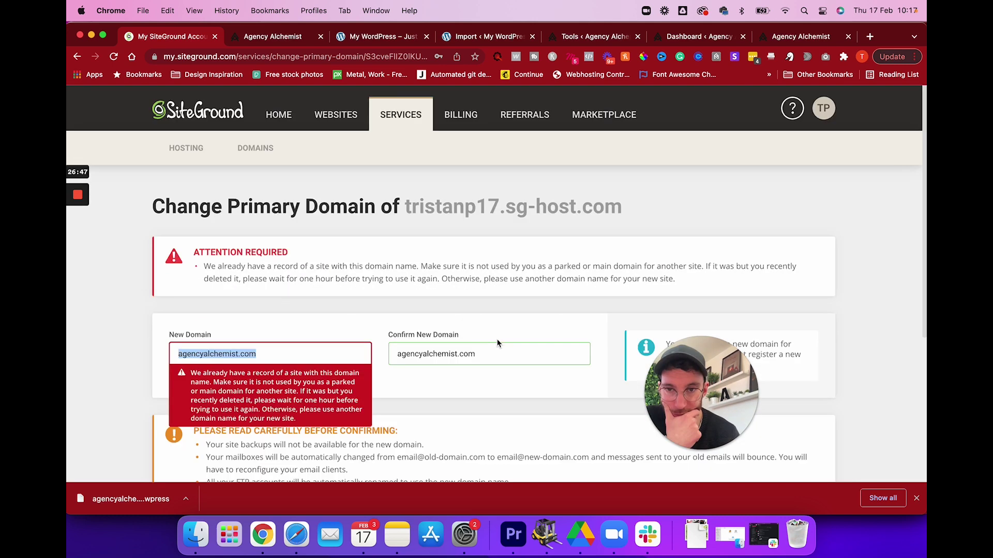
click(422, 341)
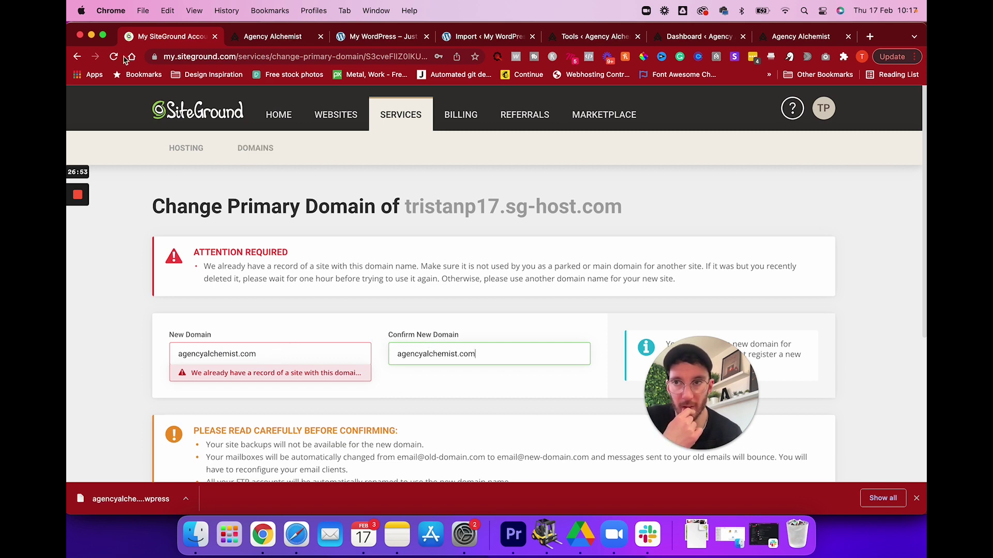
scroll(411, 330, down, 5)
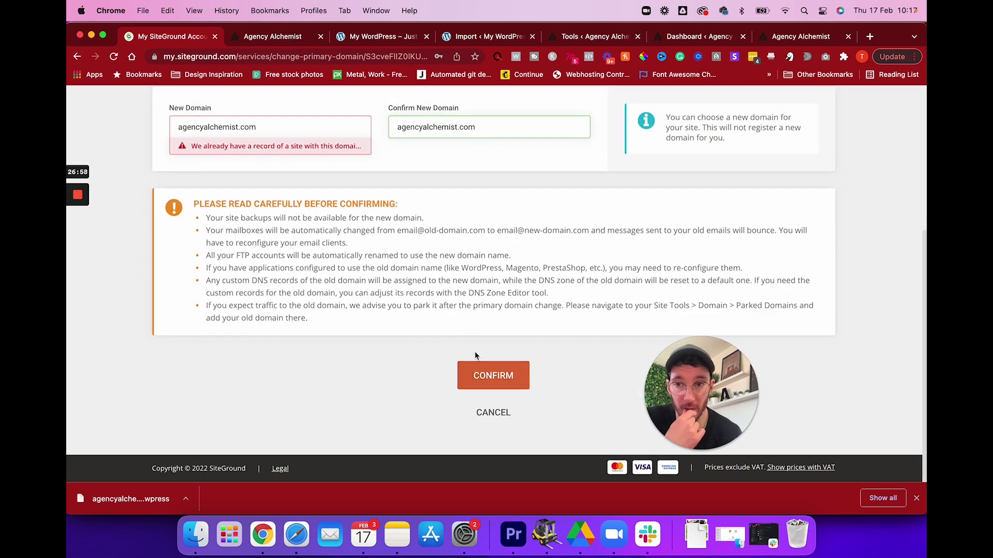
scroll(460, 347, up, 2)
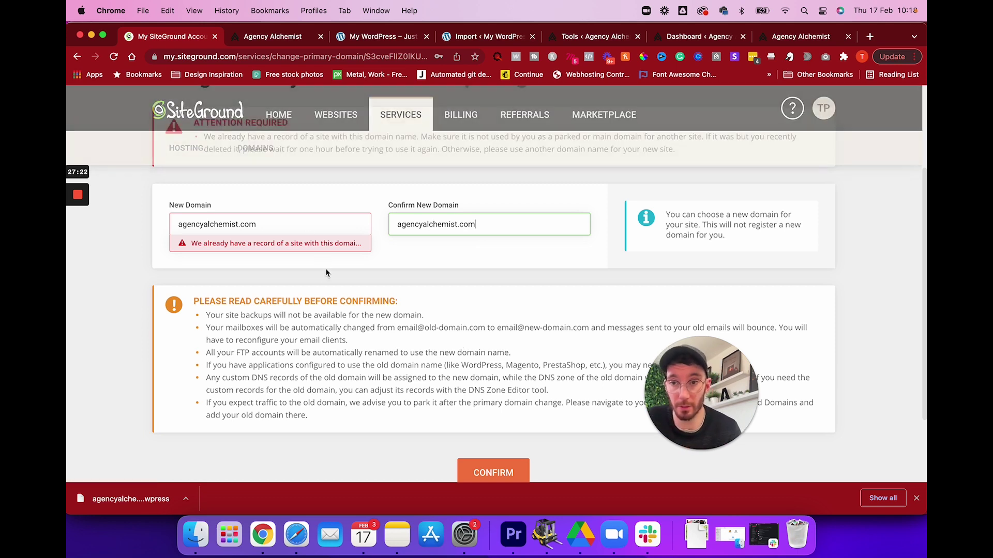
scroll(325, 271, up, 5)
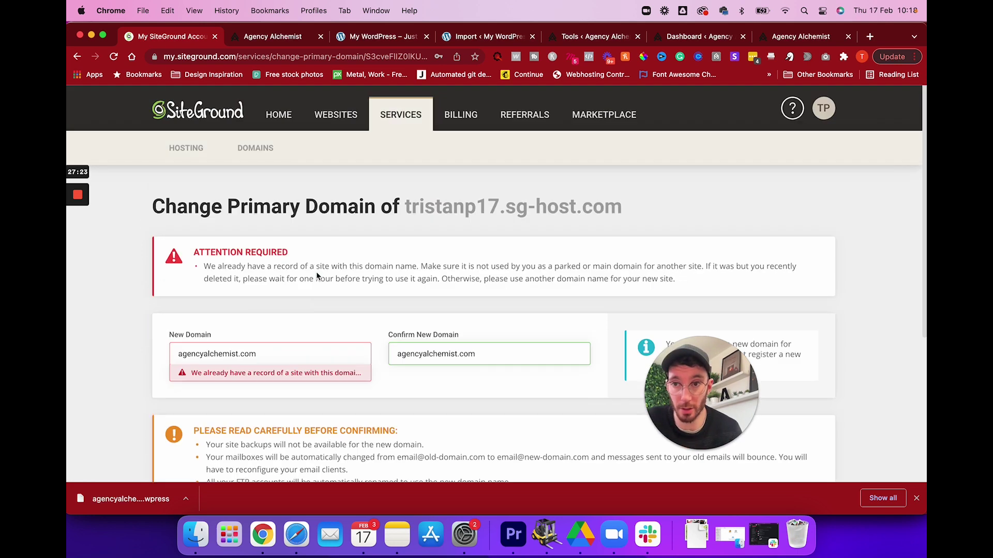
Delete the agencyalchemist.com website and confirm it no longer appears in My Websites.
click(341, 116)
scroll(450, 280, down, 1)
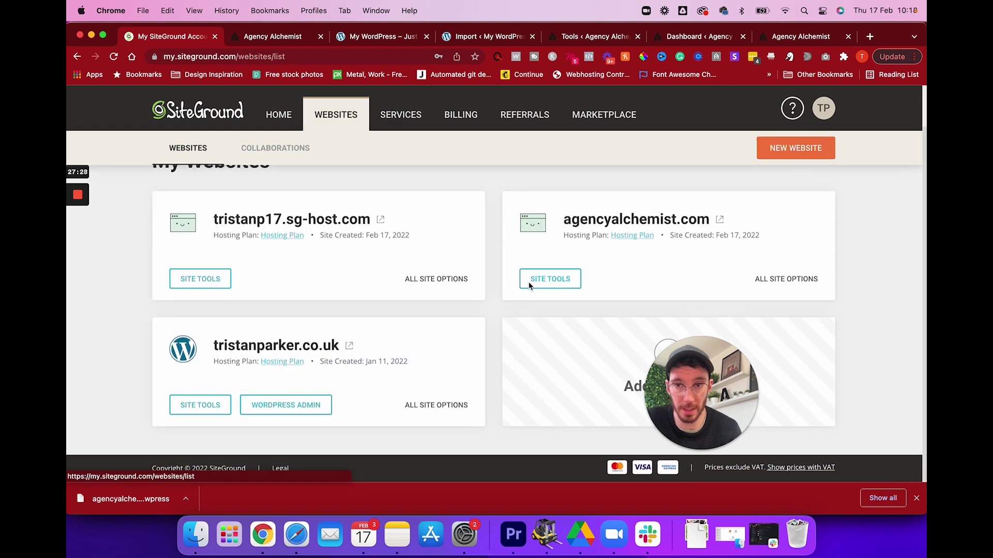
click(794, 282)
click(804, 269)
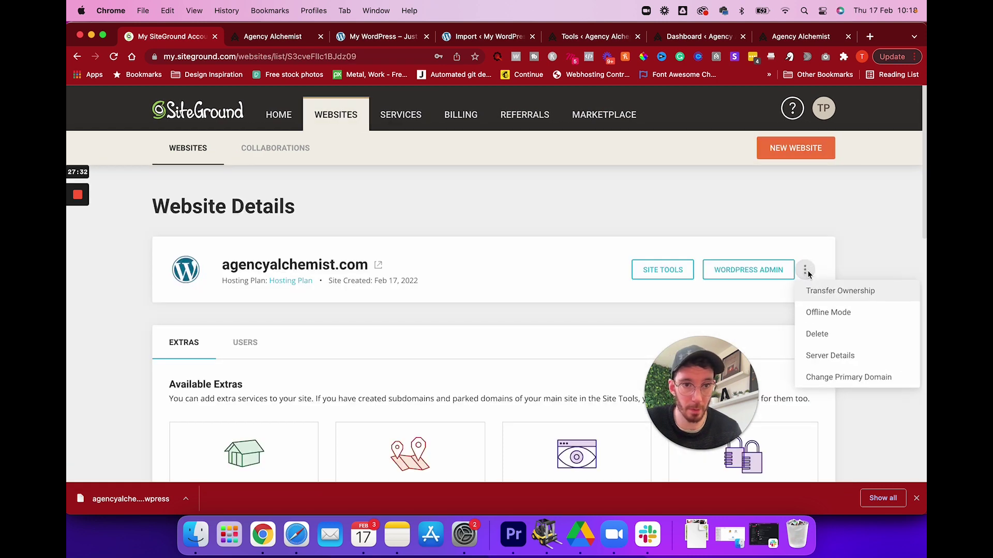
click(820, 339)
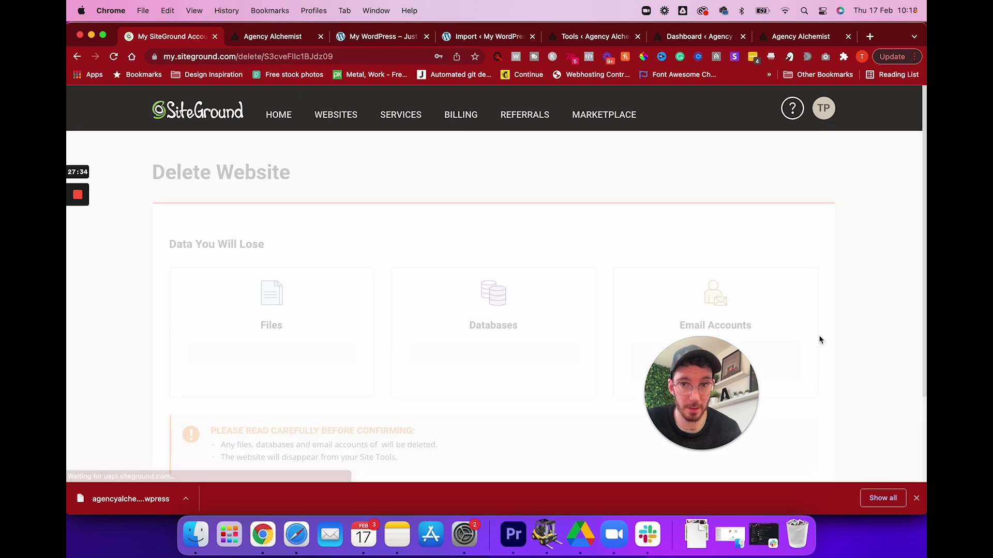
scroll(284, 277, down, 1)
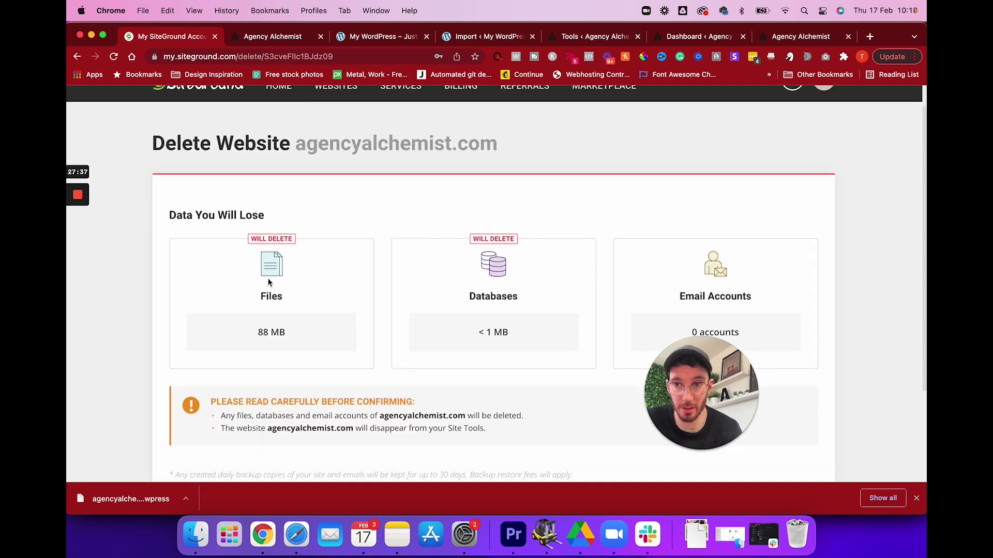
scroll(461, 323, down, 5)
drag(677, 373, 646, 308)
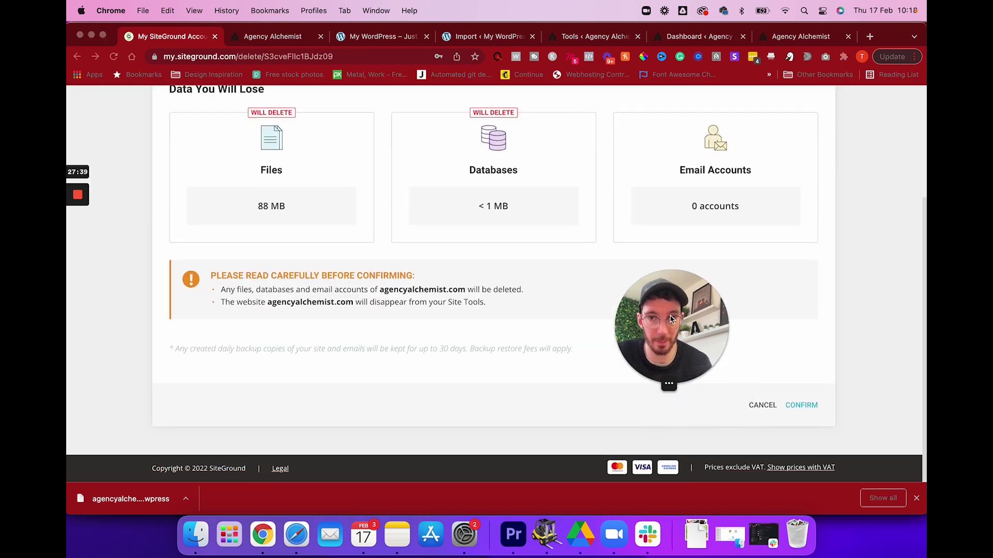
click(800, 405)
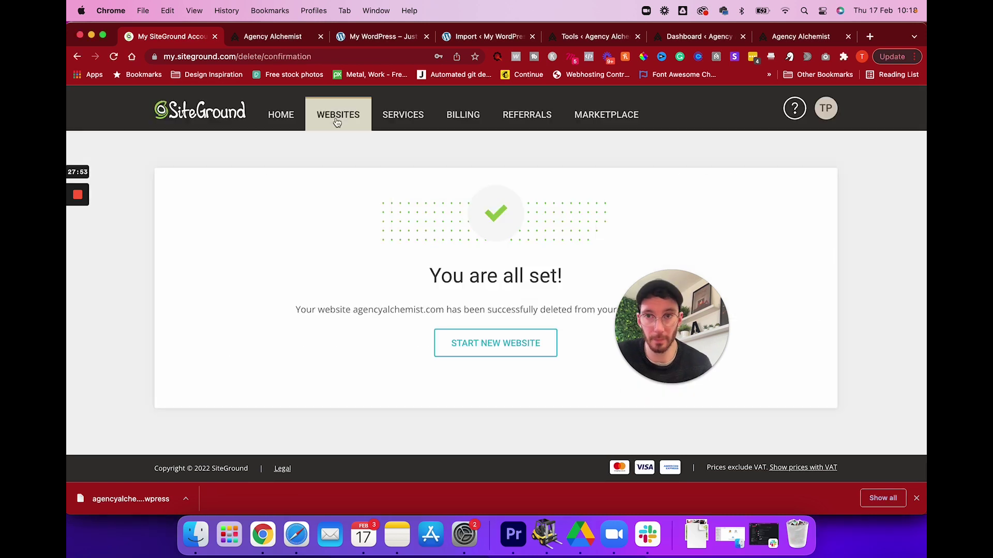
click(333, 114)
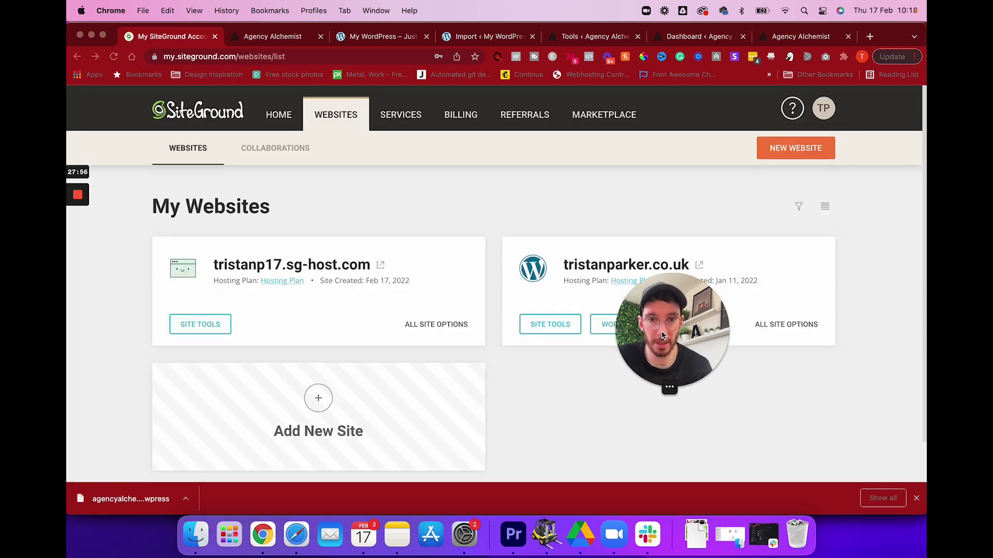
drag(658, 323, 703, 416)
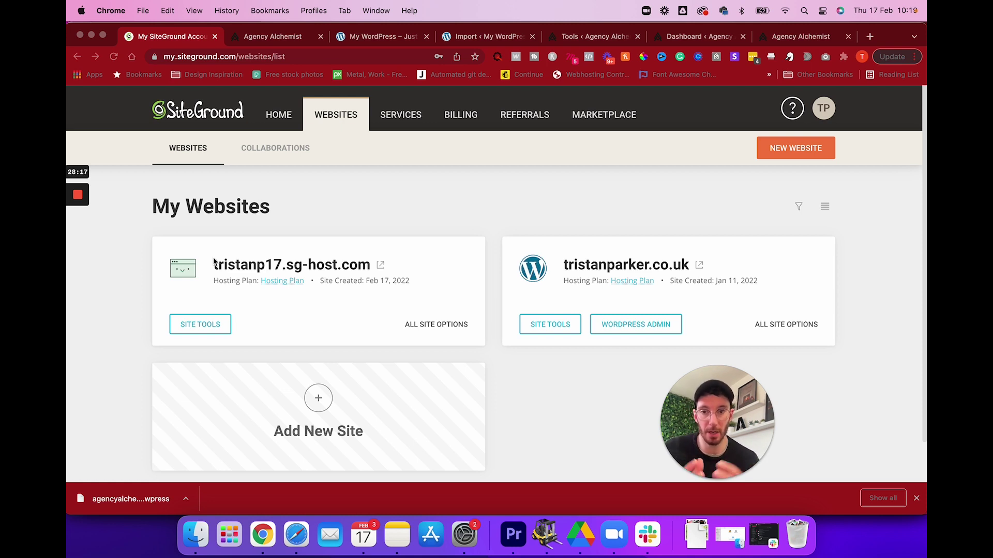
Enter agencyalchemist.com twice as the new primary domain for tristanp17.sg-host.com.
click(445, 329)
click(445, 329)
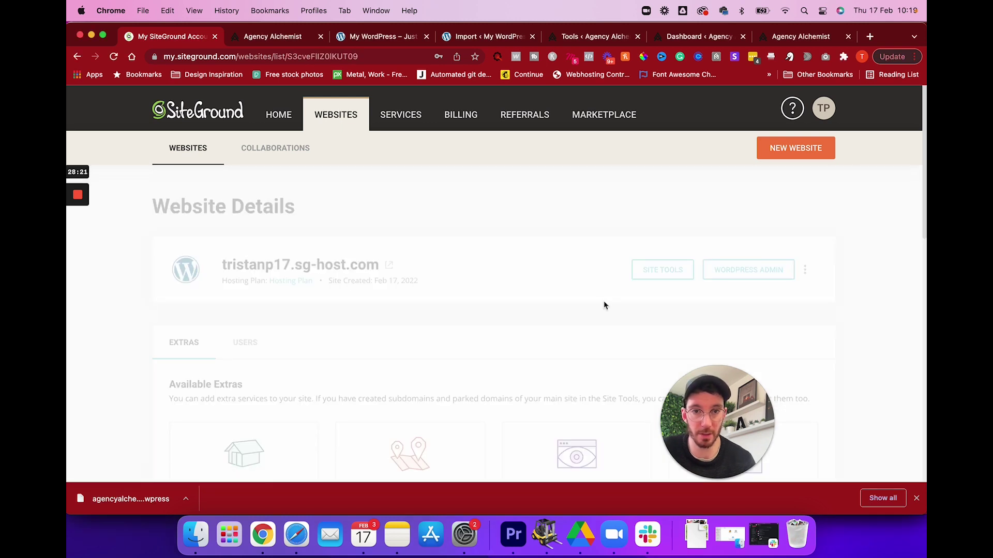
click(804, 269)
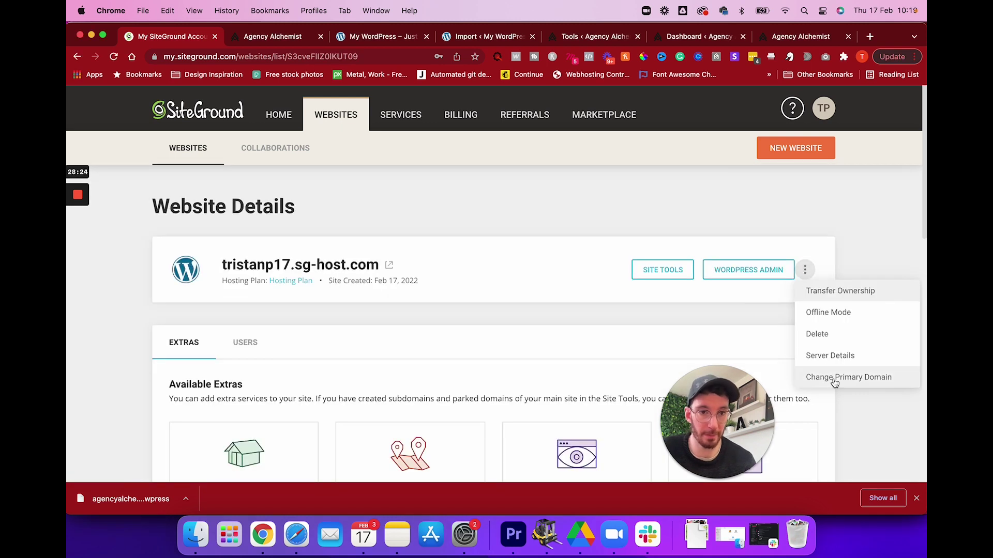
click(834, 378)
click(269, 285)
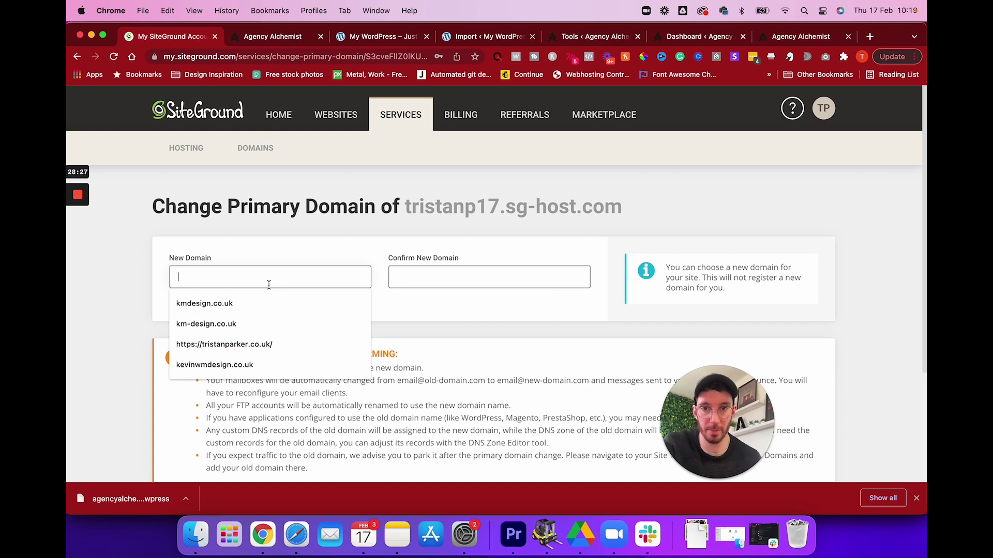
text(agencyalchemist.com)
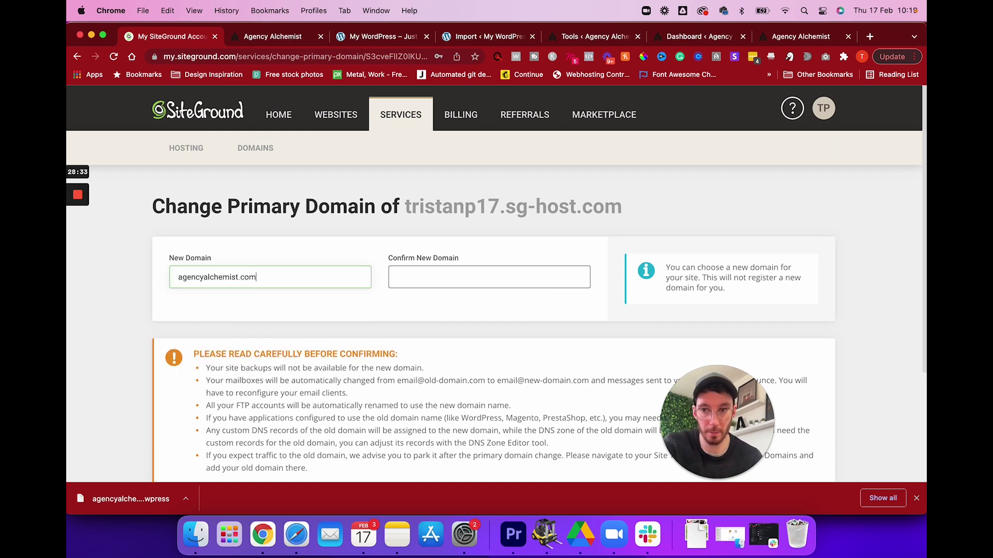
key(Tab)
text(agencyalchemist.com)
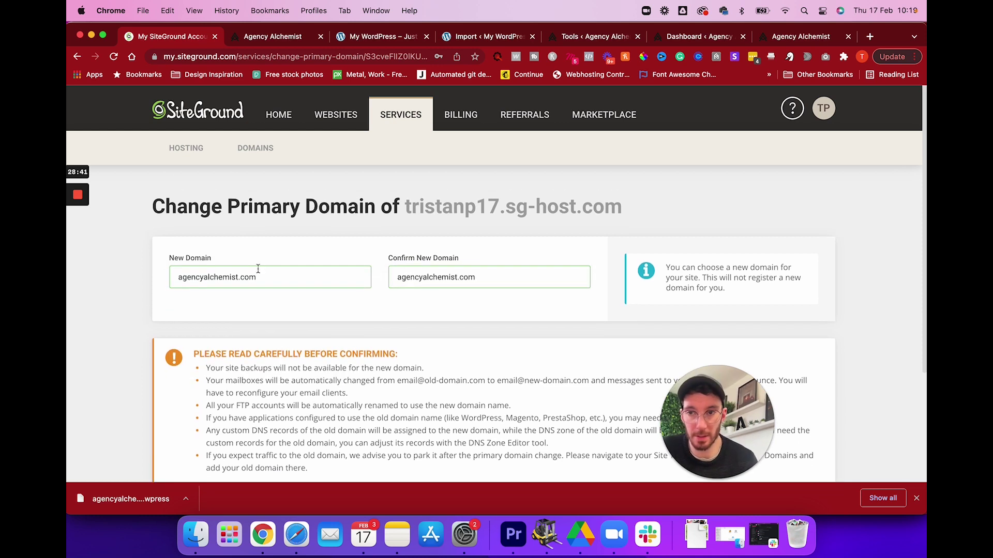
Confirm agencyalchemist.com as primary domain and copy the nameserver NS1.SITEGROUND.NET.
drag(405, 206, 645, 211)
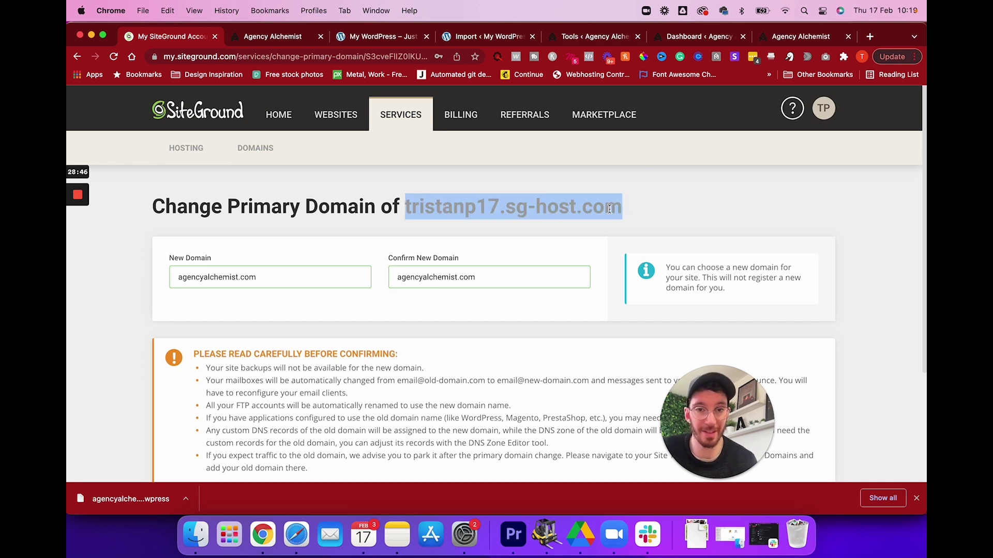
click(275, 281)
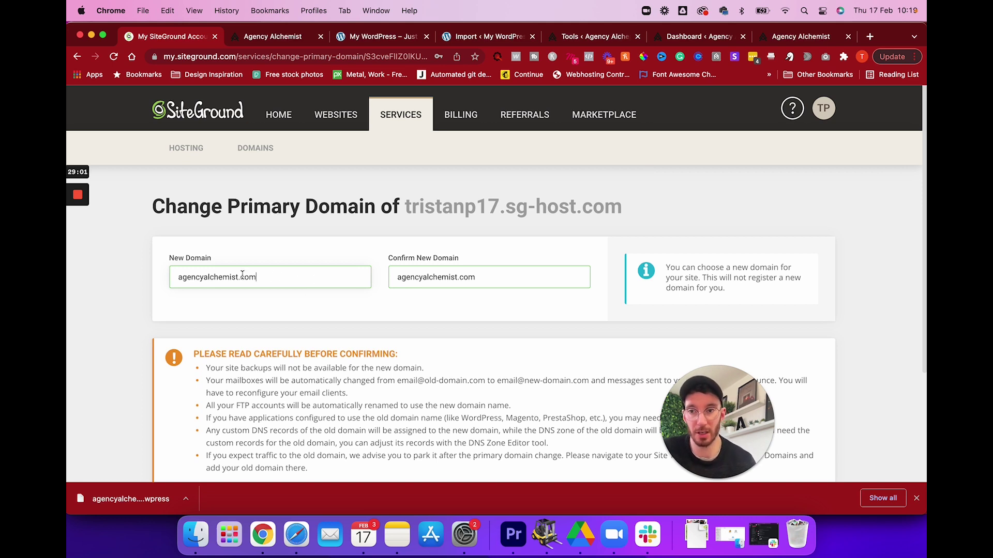
drag(256, 277, 174, 276)
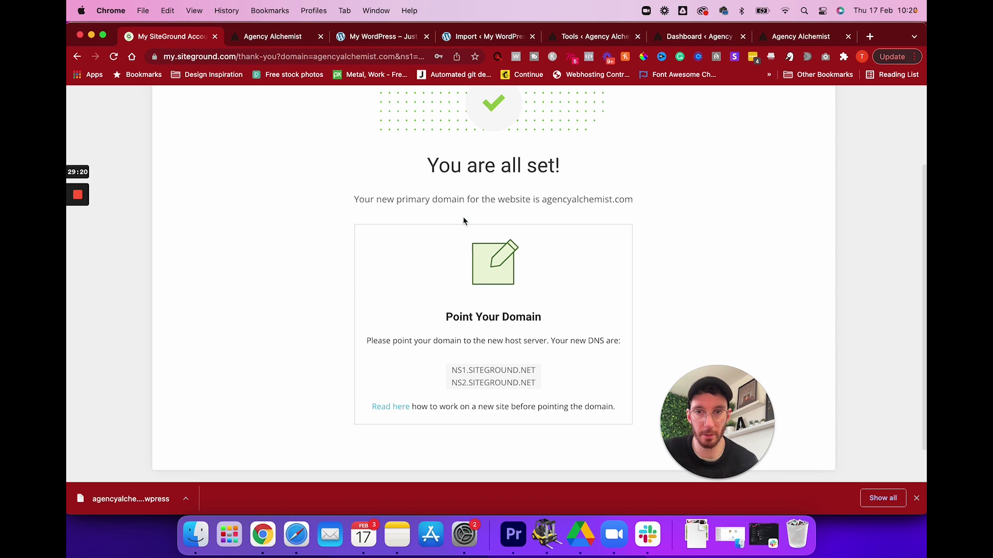
drag(536, 371, 432, 376)
key(super+c)
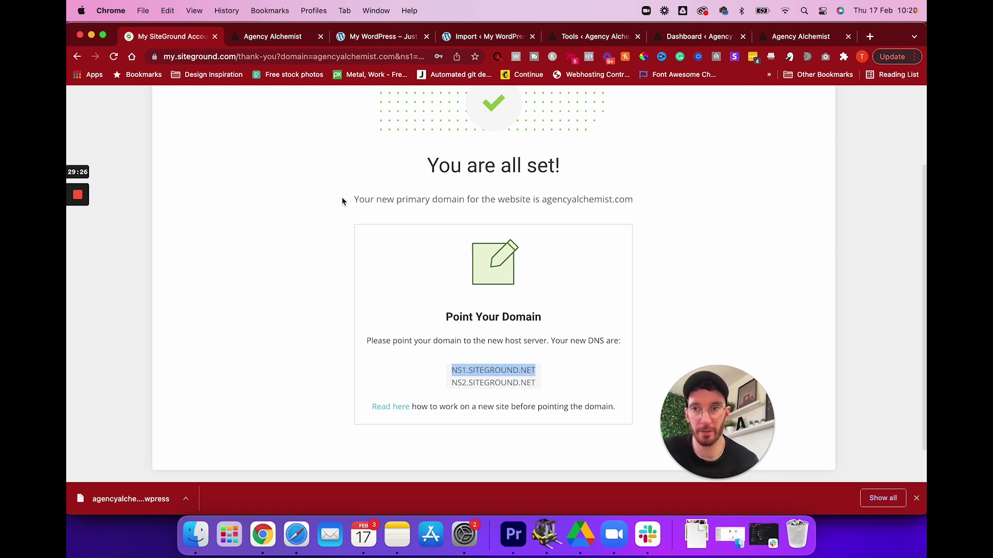
click(870, 37)
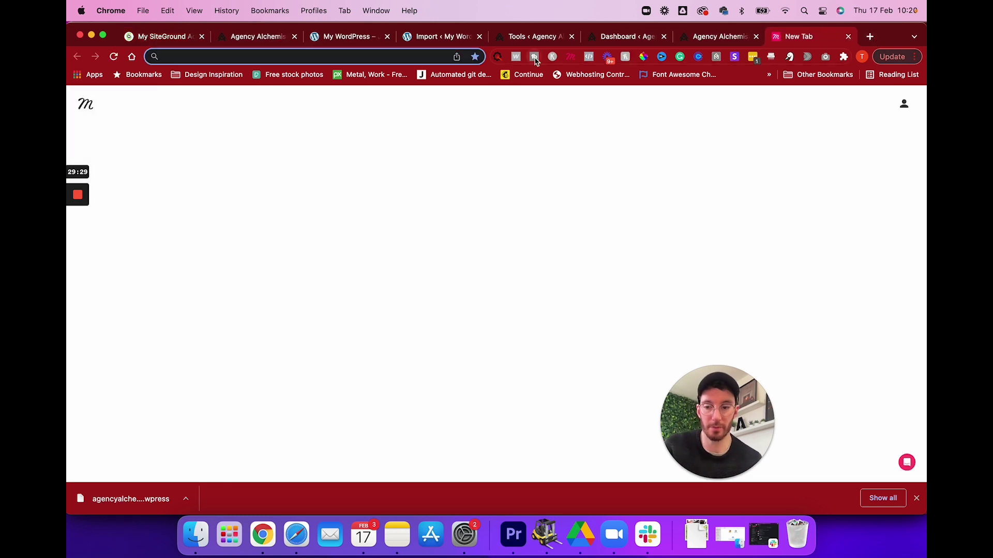
Open nameserver management for agencyalchemist.com in the 123 Reg control panel.
text(123-reg.co.uk)
key(Return)
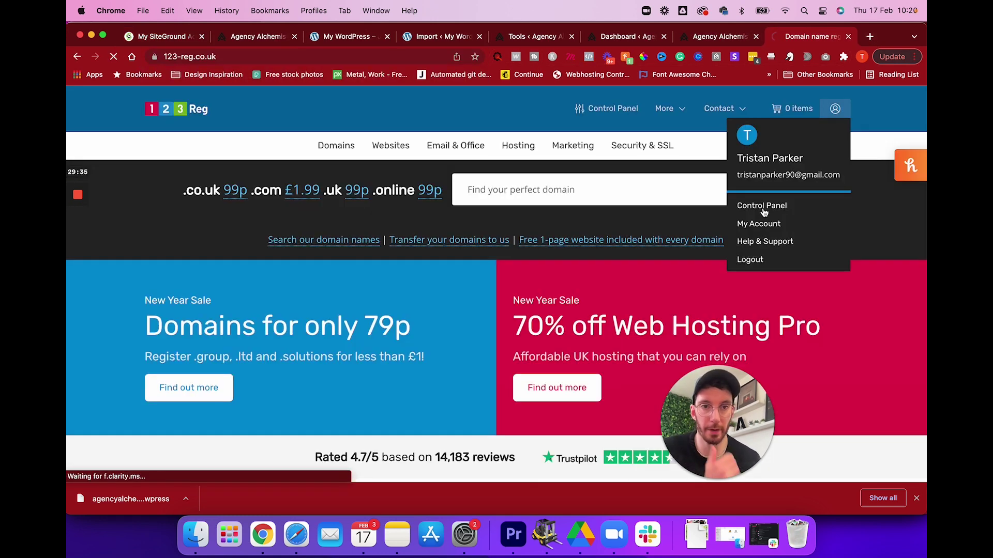
click(763, 206)
click(494, 279)
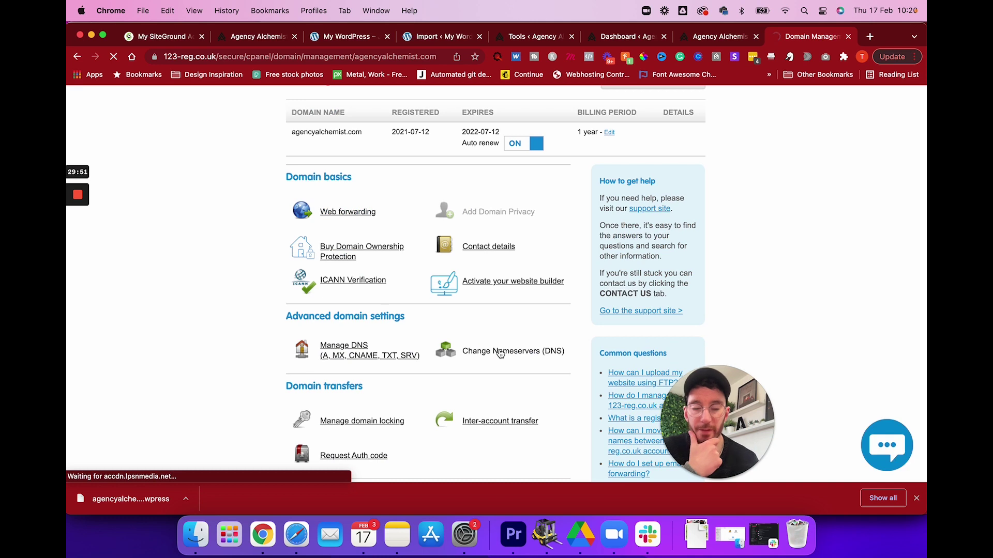
click(500, 352)
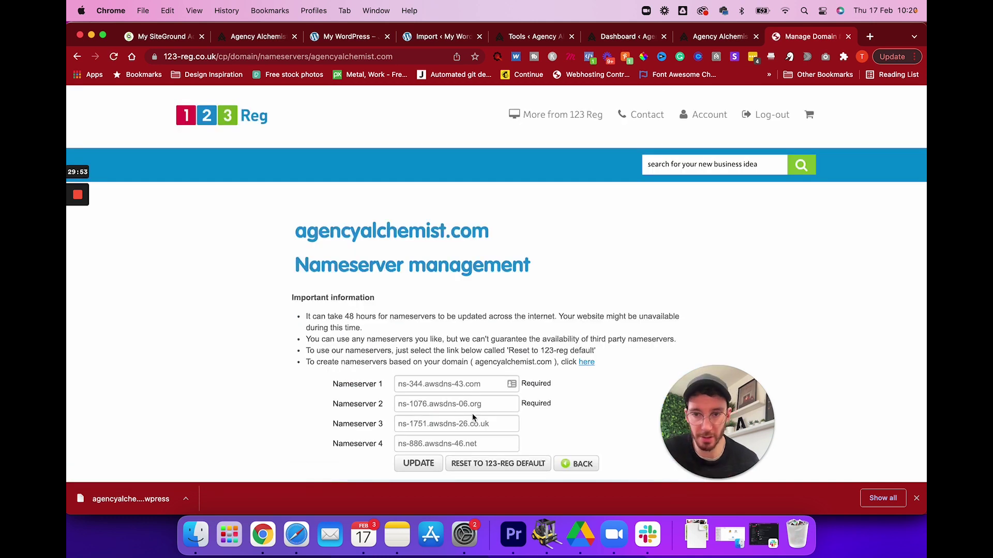
Set nameservers to NS1.SITEGROUND.NET and NS2.SITEGROUND.NET, clear Nameserver 4, and update.
drag(495, 443, 346, 445)
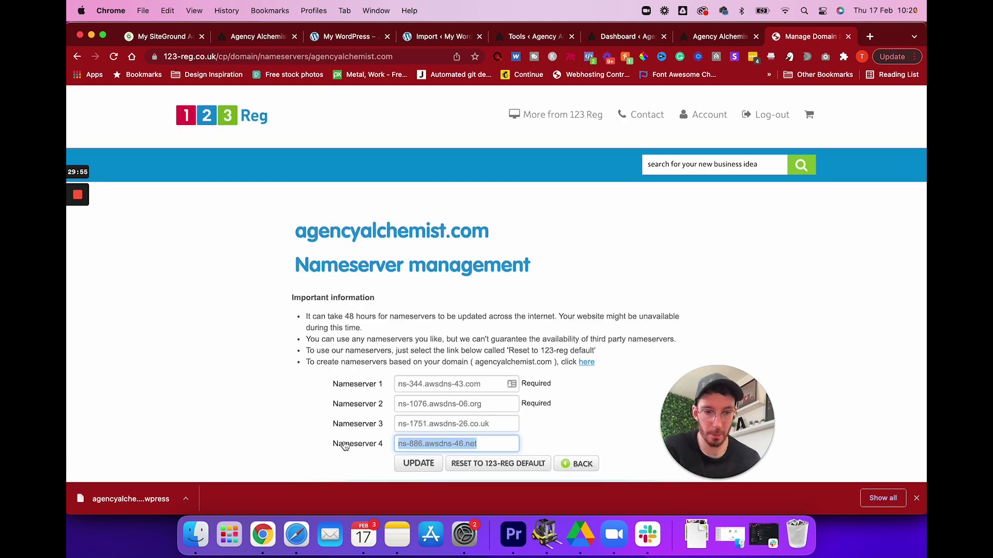
key(BackSpace)
drag(495, 403, 421, 405)
key(BackSpace)
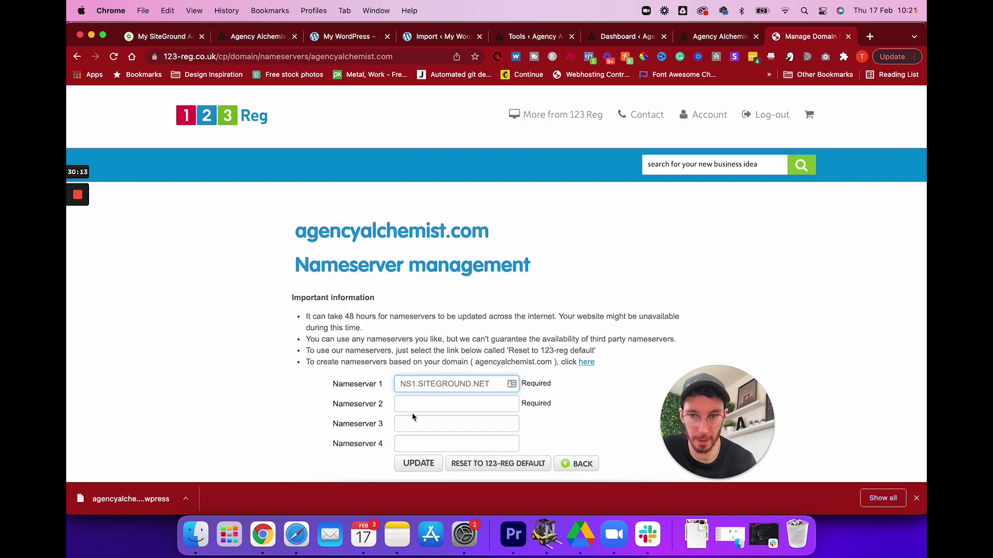
click(412, 405)
key(super+v)
click(414, 404)
key(BackSpace)
text(2)
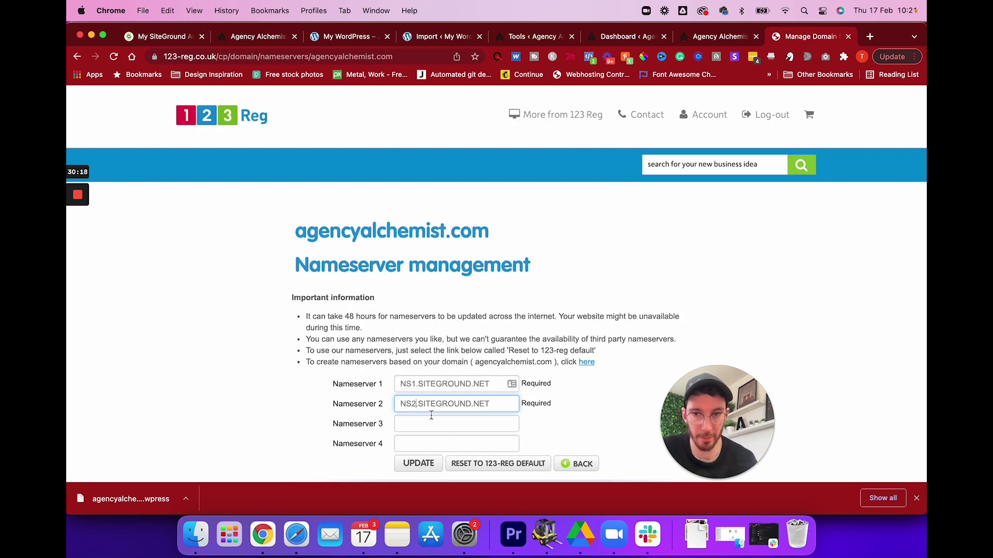
click(418, 463)
Check the nameserver update confirmation and return to the SiteGround account page.
scroll(510, 310, down, 2)
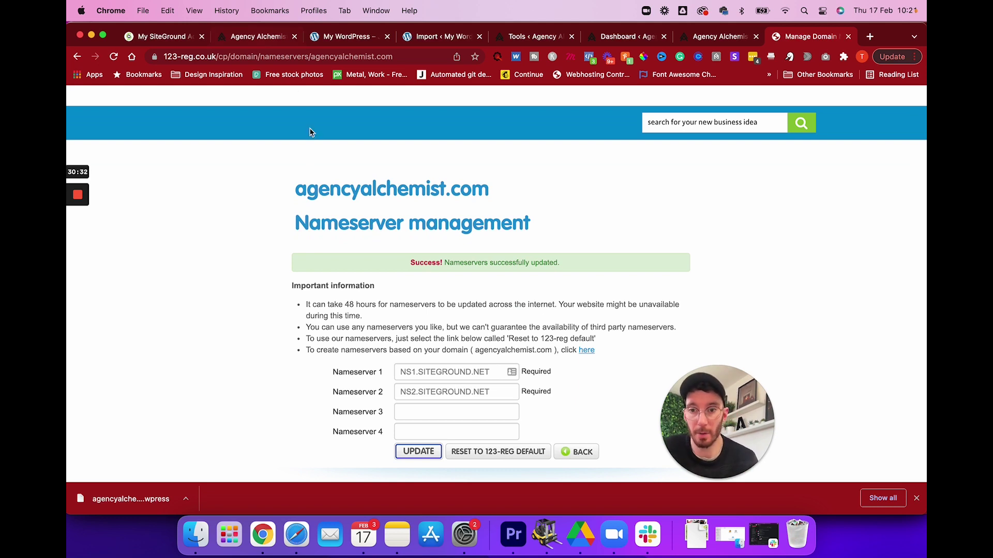
click(258, 43)
click(182, 45)
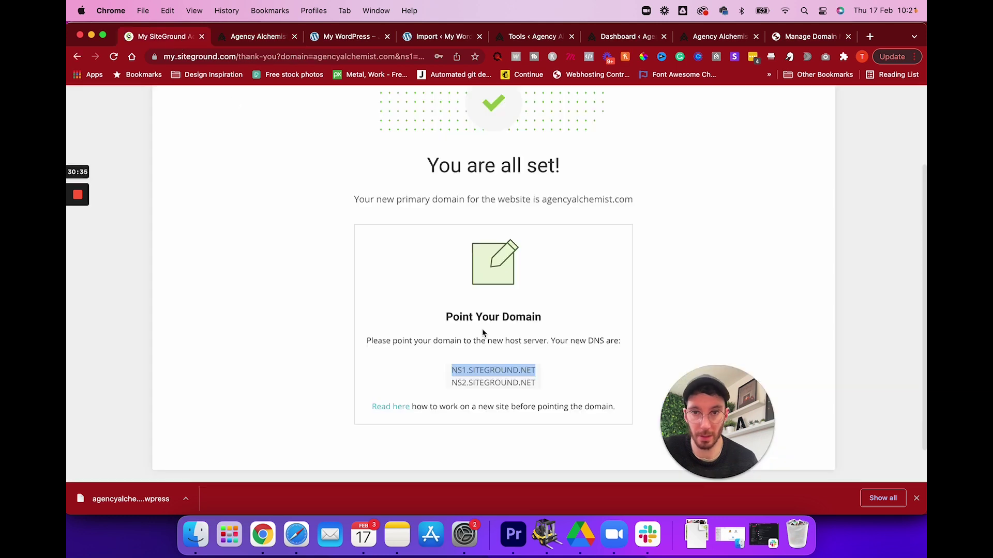
Open agencyalchemist.com from the My Websites list in a new browser tab.
scroll(450, 342, up, 3)
click(337, 114)
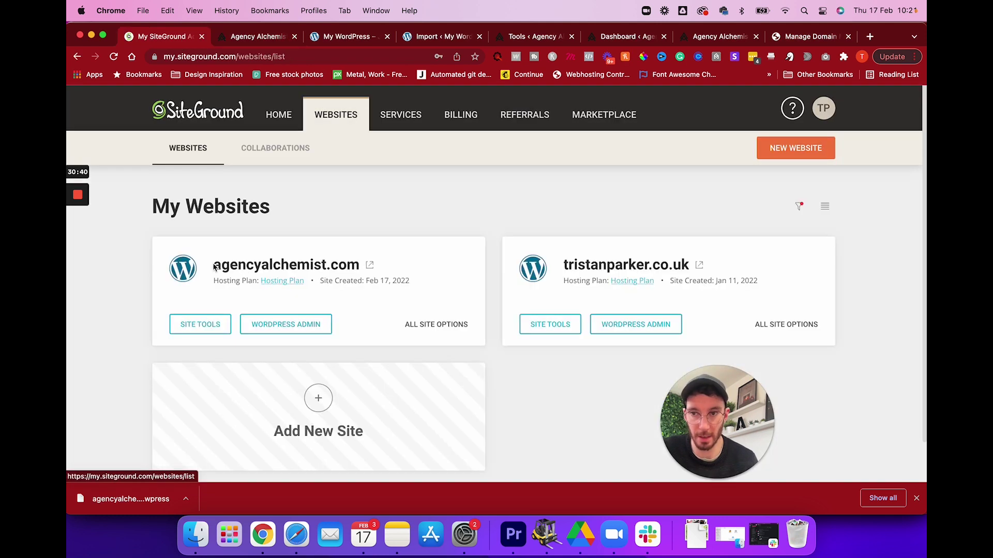
drag(214, 265, 365, 266)
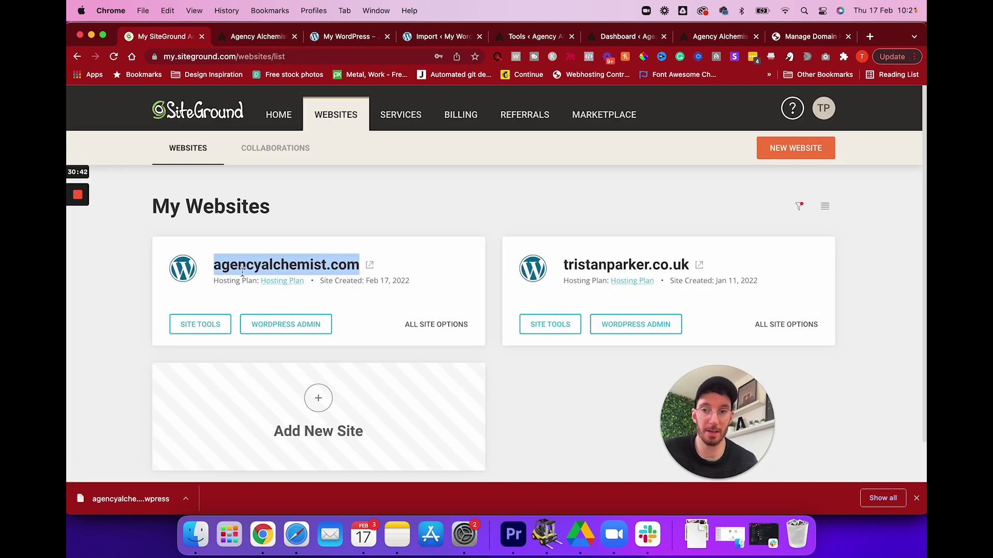
click(369, 265)
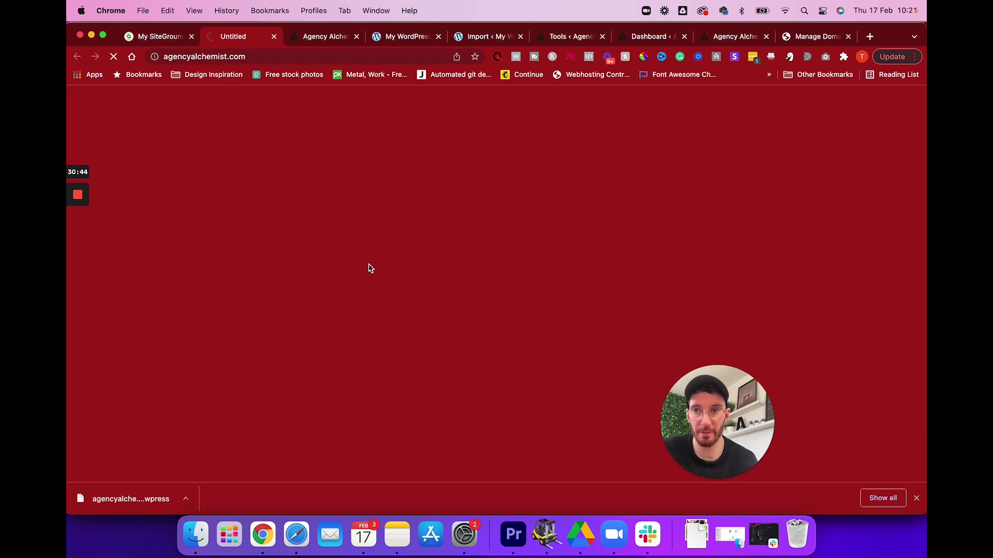